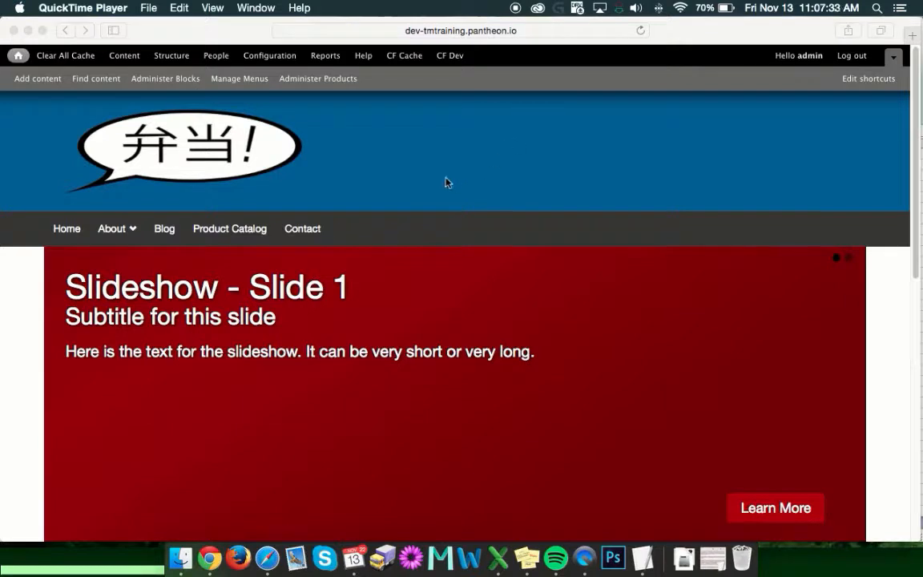
Start creating a new Basic page from the site's content types
left_click(407, 189)
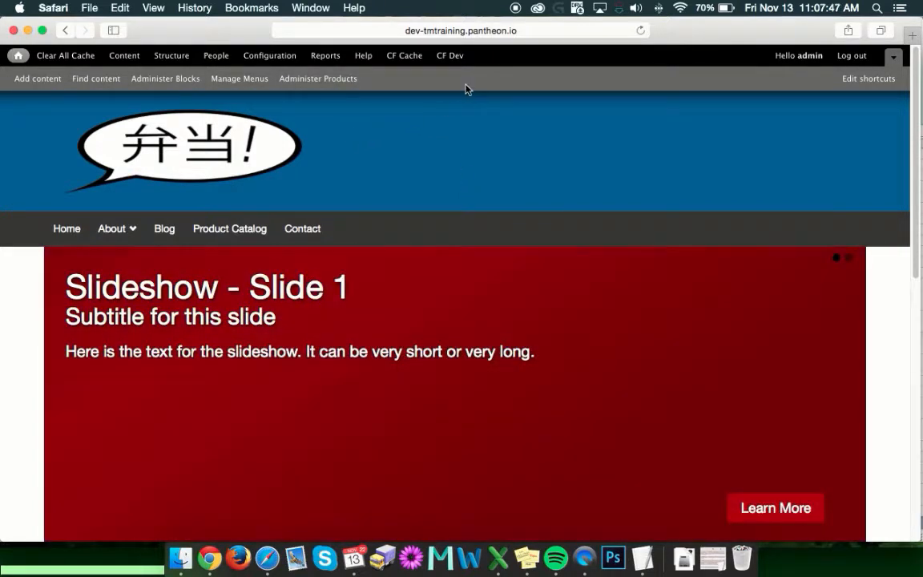
left_click(34, 83)
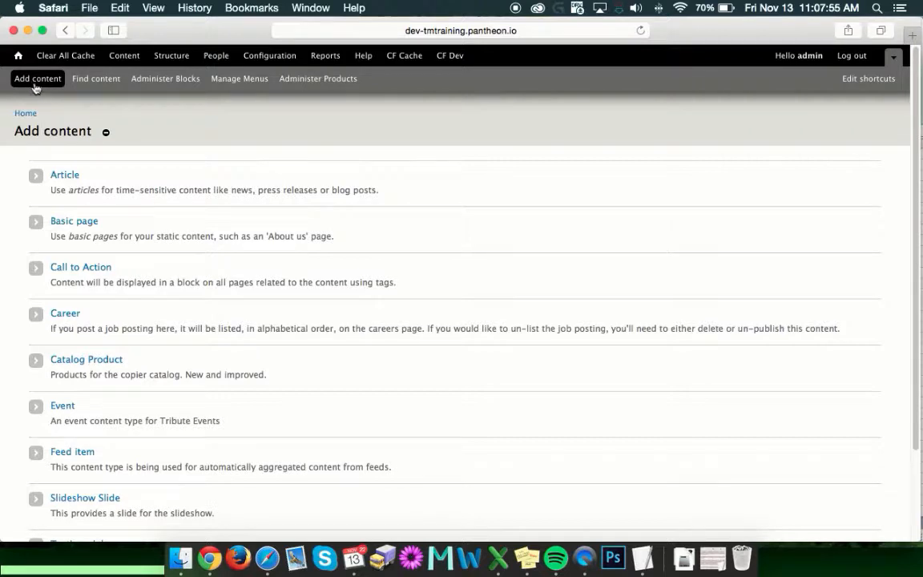
left_click(83, 223)
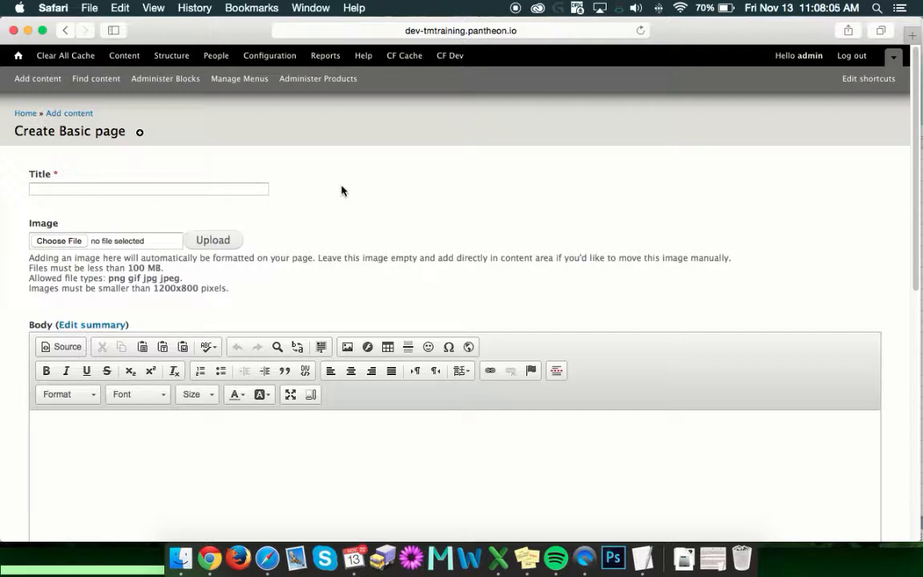
Enter "Title" as the title of the new Basic page
scroll(337, 203, "down", 1)
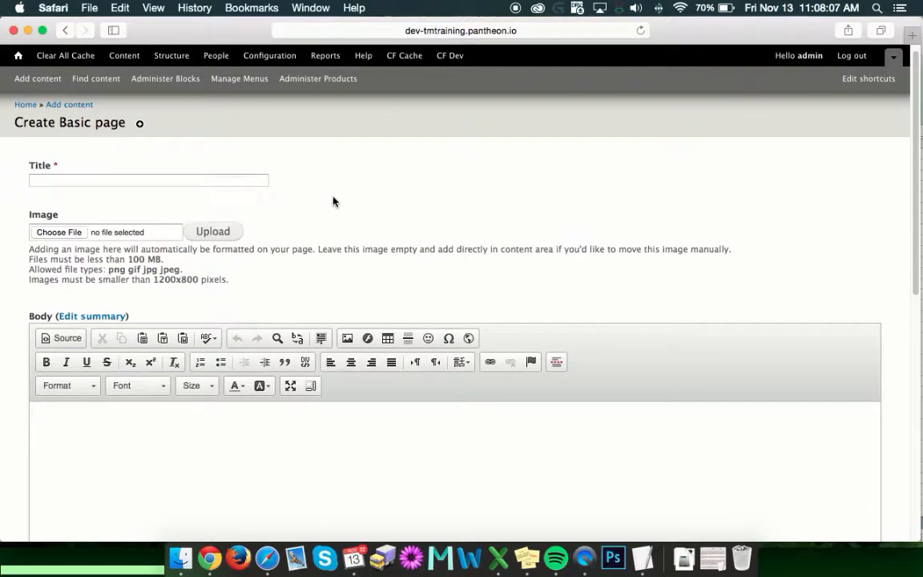
scroll(335, 202, "down", 3)
scroll(335, 203, "down", 10)
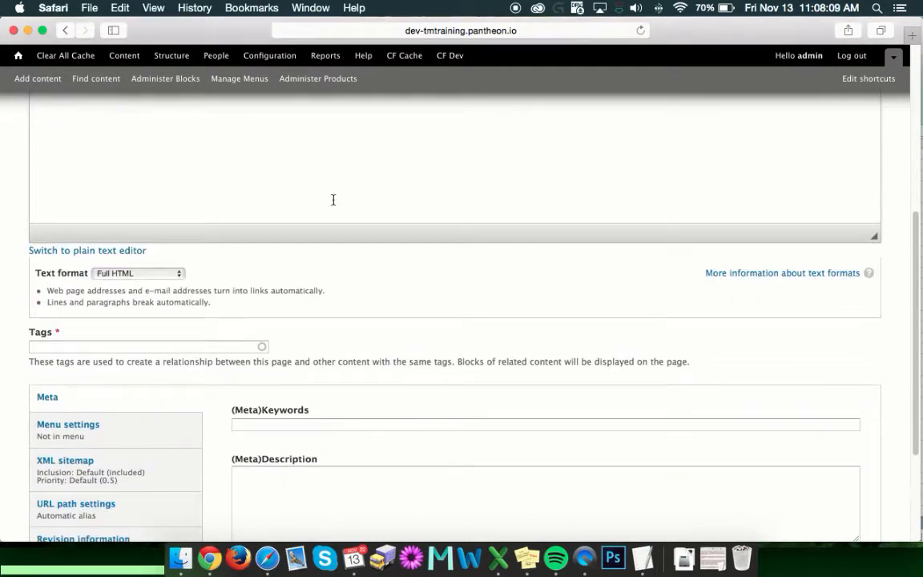
scroll(335, 205, "up", 20)
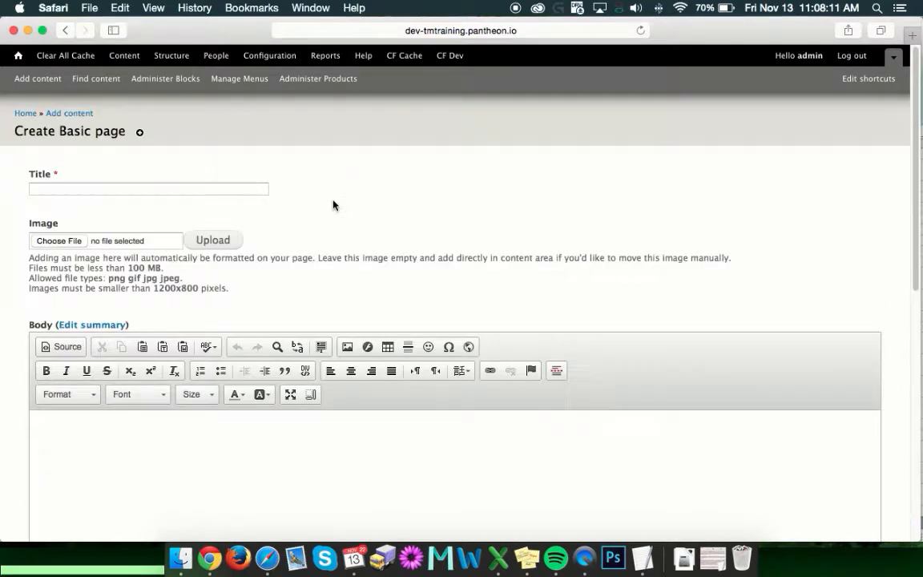
left_click(199, 190)
type("T")
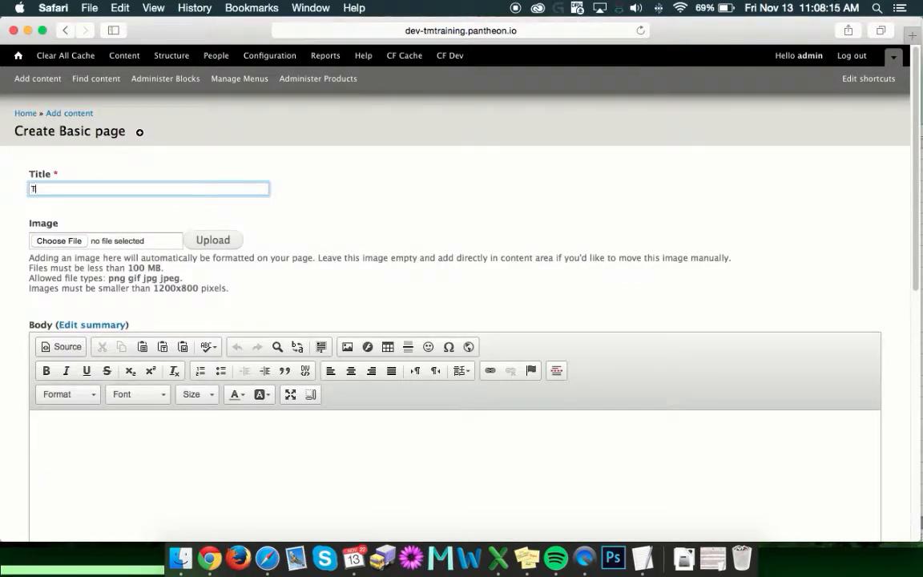
type("itle")
Upload wide-slideshow-placeholder.jpg from the Desktop as the Basic page's image
left_click_drag(349, 280, 347, 288)
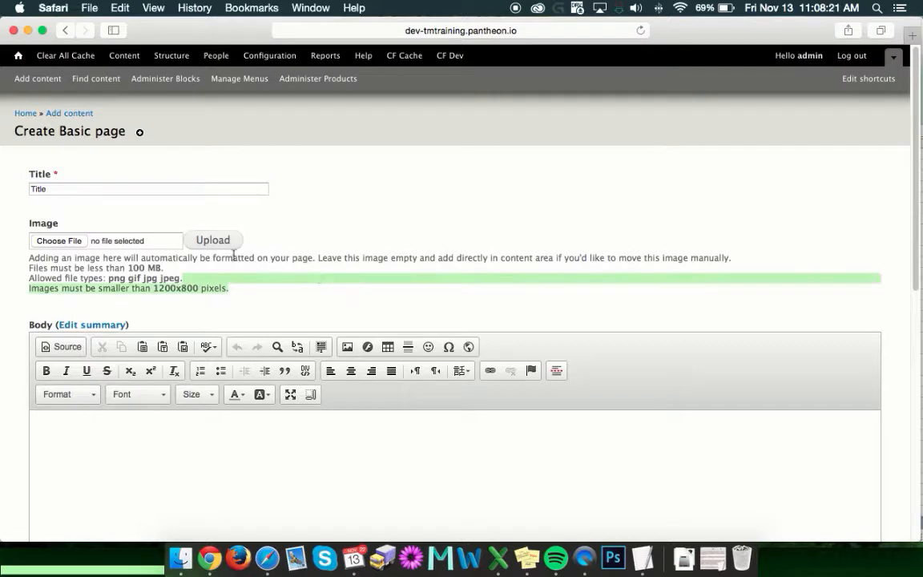
left_click(76, 246)
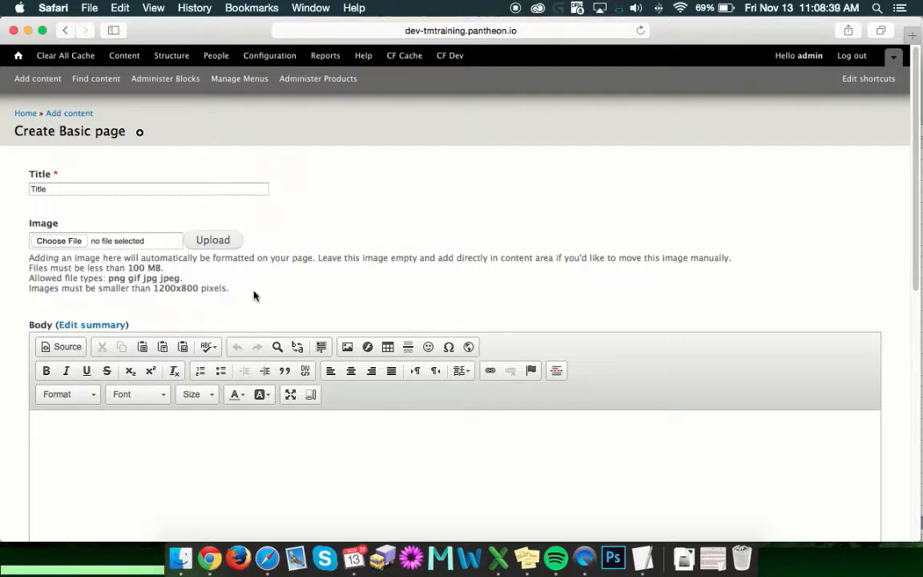
left_click(55, 242)
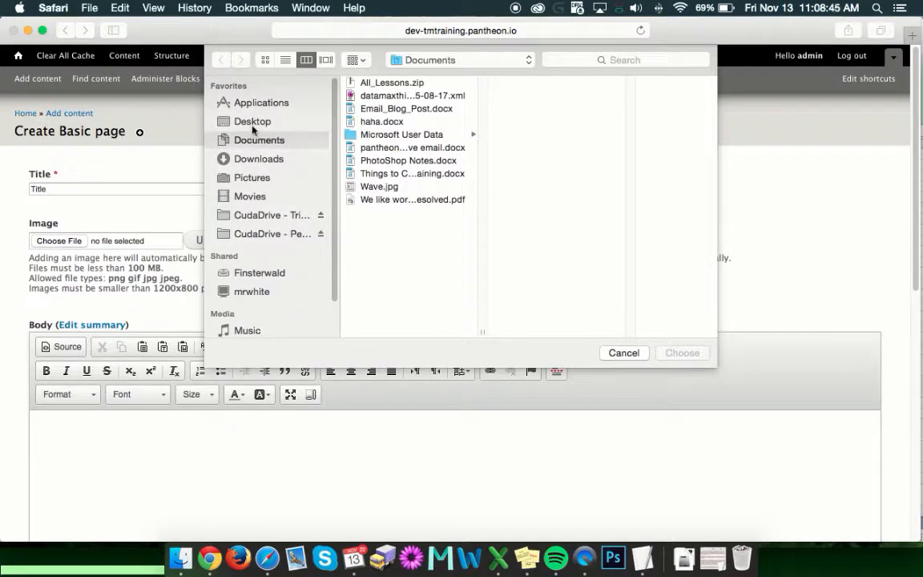
left_click(231, 121)
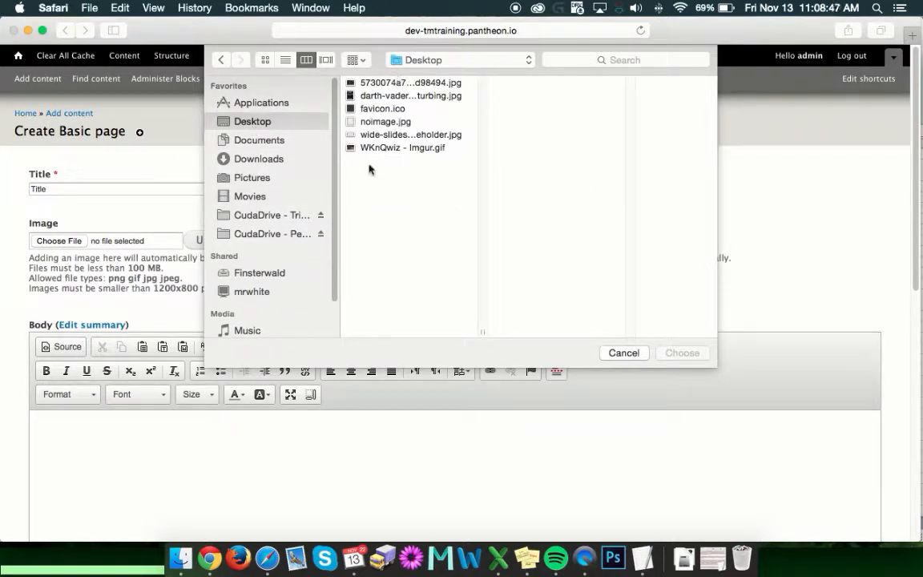
left_click(384, 136)
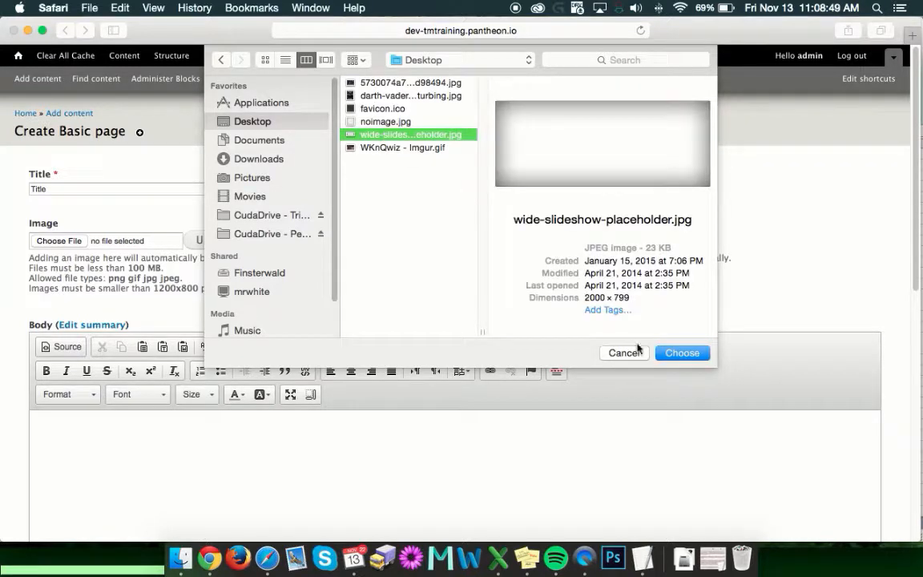
left_click(681, 353)
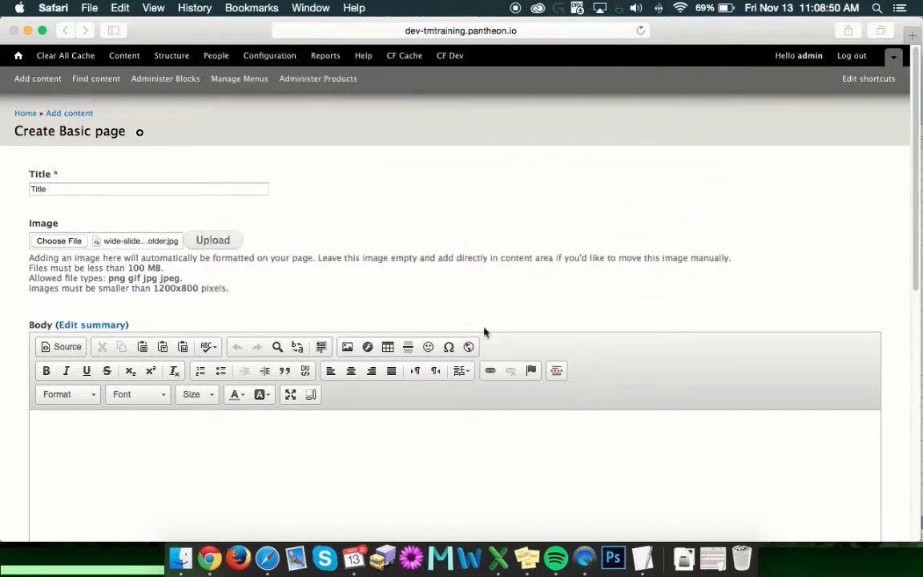
left_click(212, 242)
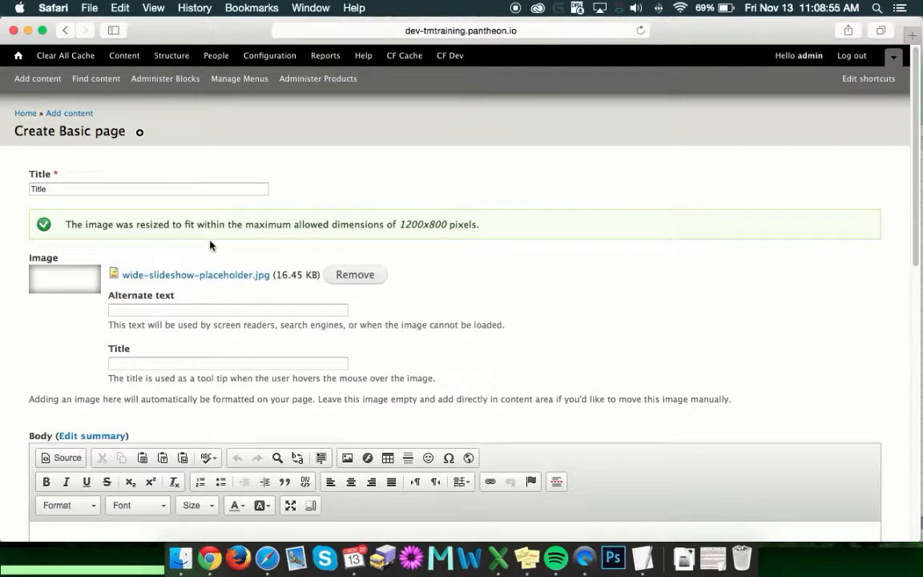
Examine the message about the uploaded image and its alternate text and title fields
left_click_drag(63, 226, 233, 238)
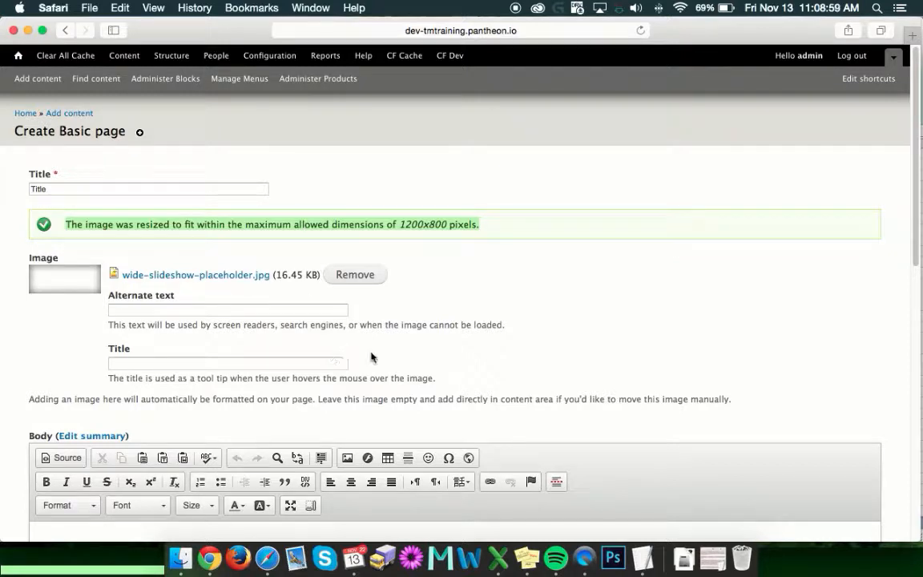
left_click(588, 348)
scroll(368, 324, "down", 1)
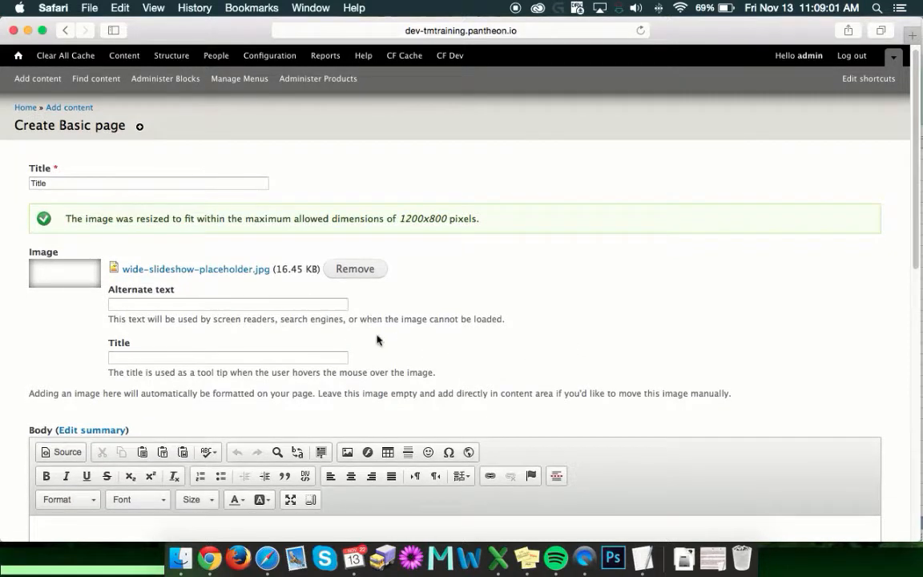
left_click(117, 302)
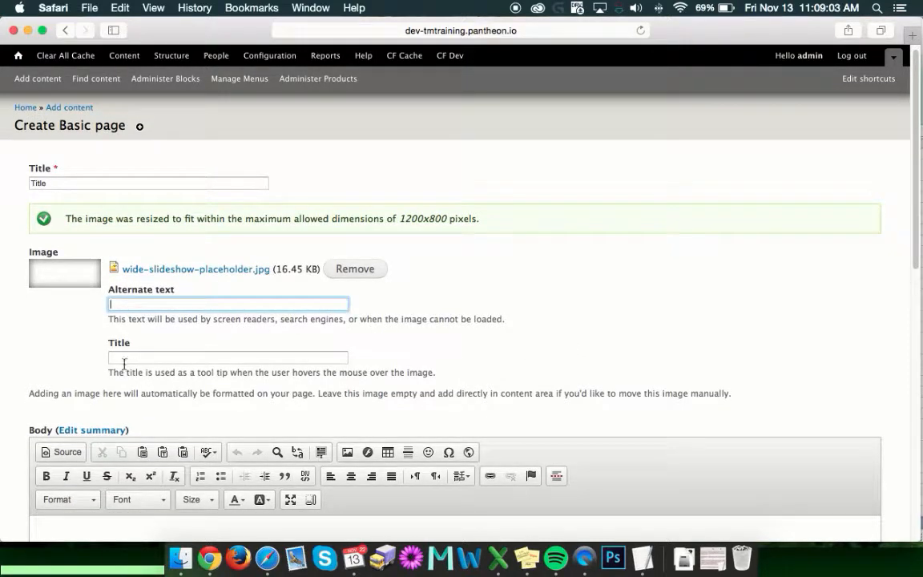
left_click(152, 320)
left_click(141, 354)
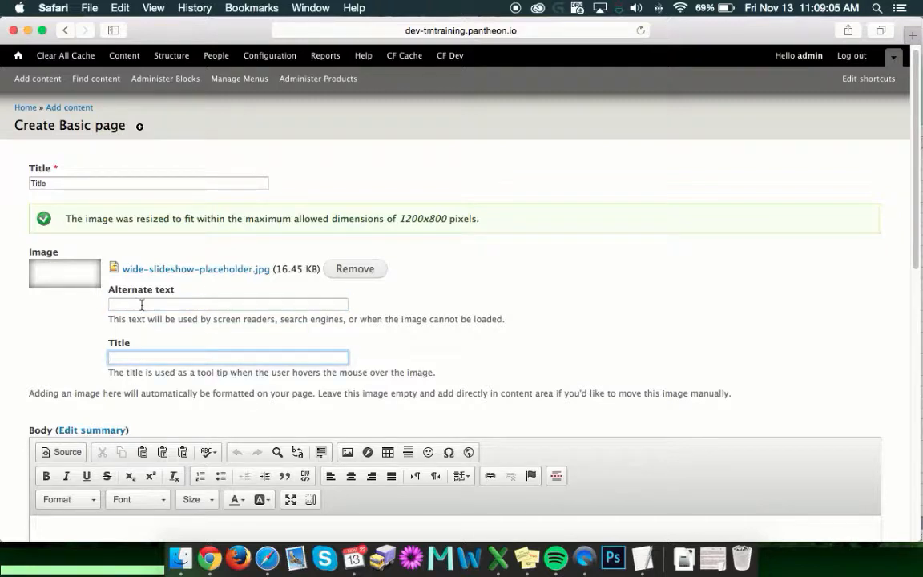
left_click(118, 304)
left_click(117, 358)
left_click(129, 303)
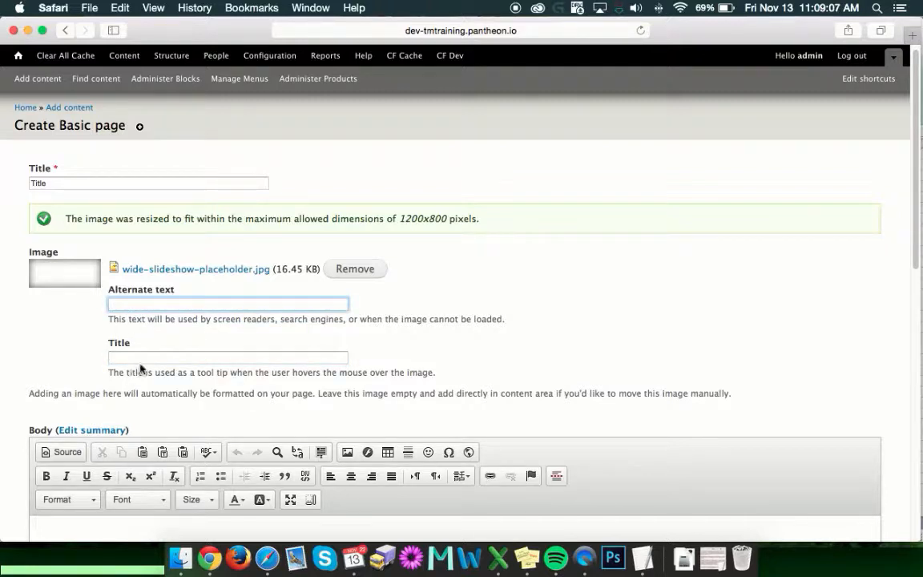
left_click(113, 356)
left_click(113, 304)
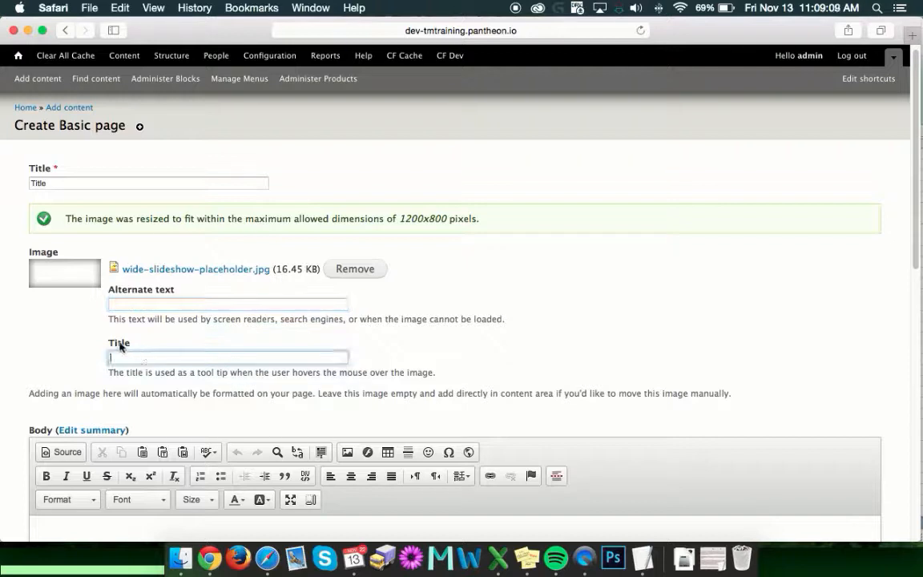
left_click(118, 343)
left_click(64, 321)
Copy the first Lorem ipsum paragraph from the untitled TextEdit document, then minimize that document to return to the page form
scroll(70, 325, "down", 3)
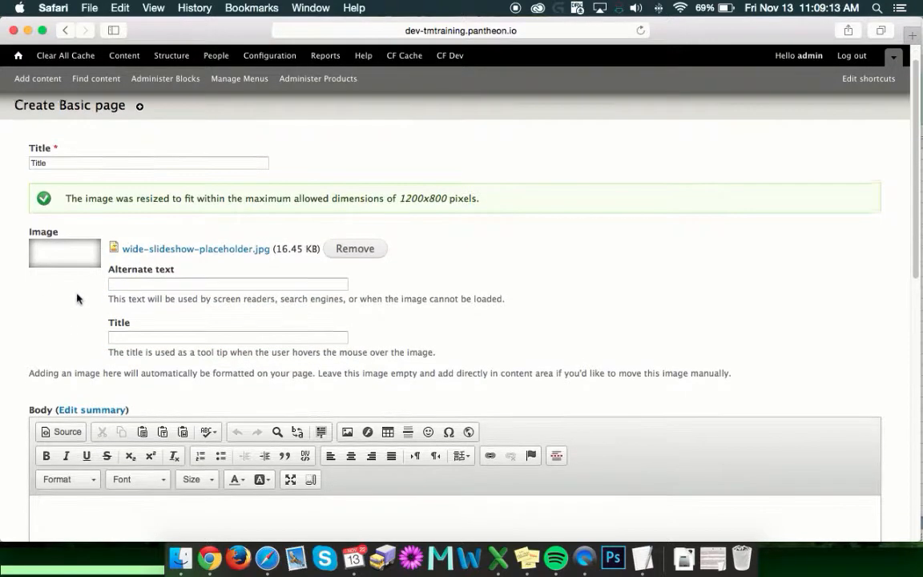
scroll(88, 290, "down", 6)
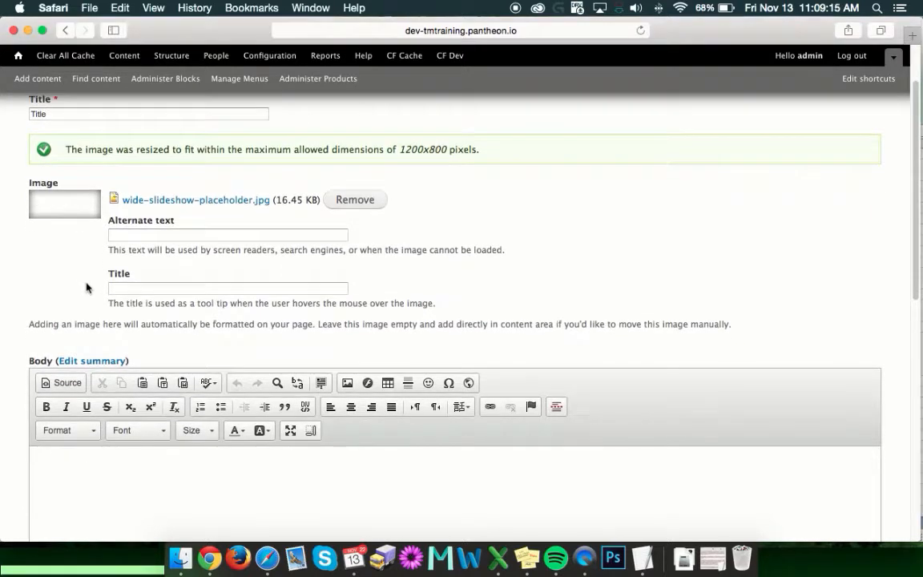
scroll(84, 279, "down", 2)
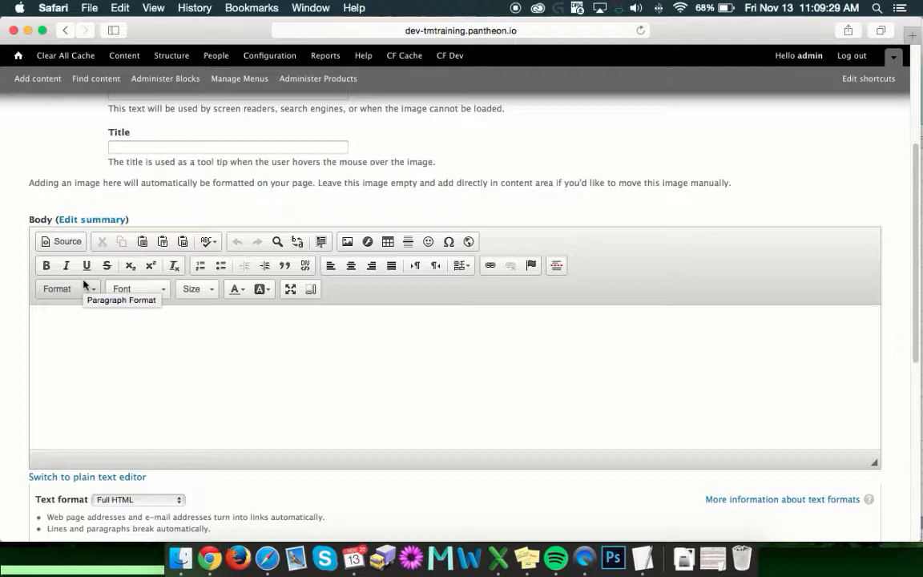
left_click(156, 327)
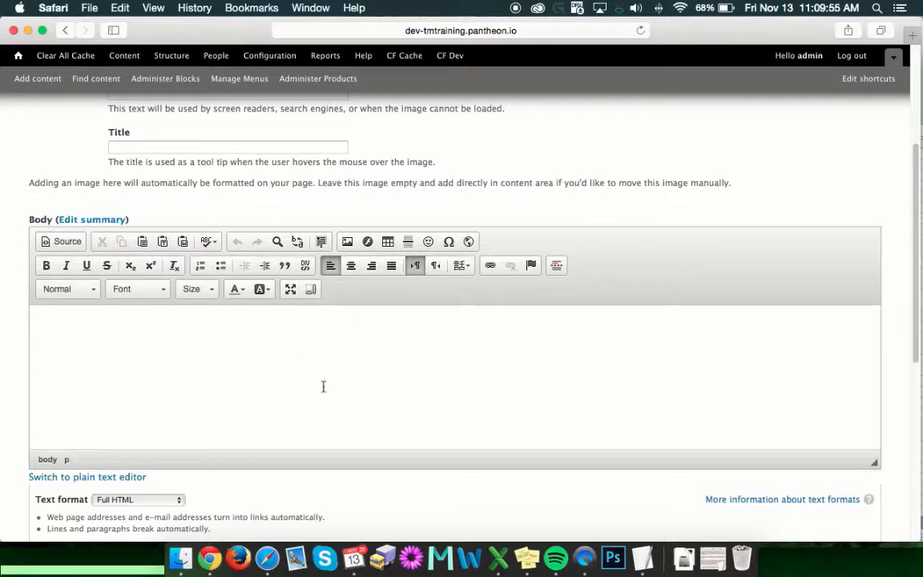
left_click(711, 561)
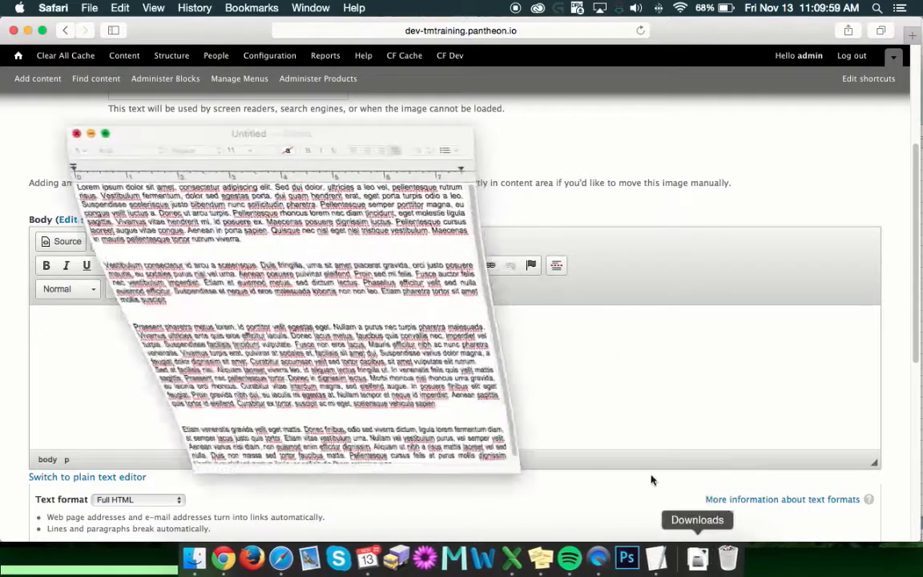
left_click_drag(71, 185, 240, 242)
key("super+c")
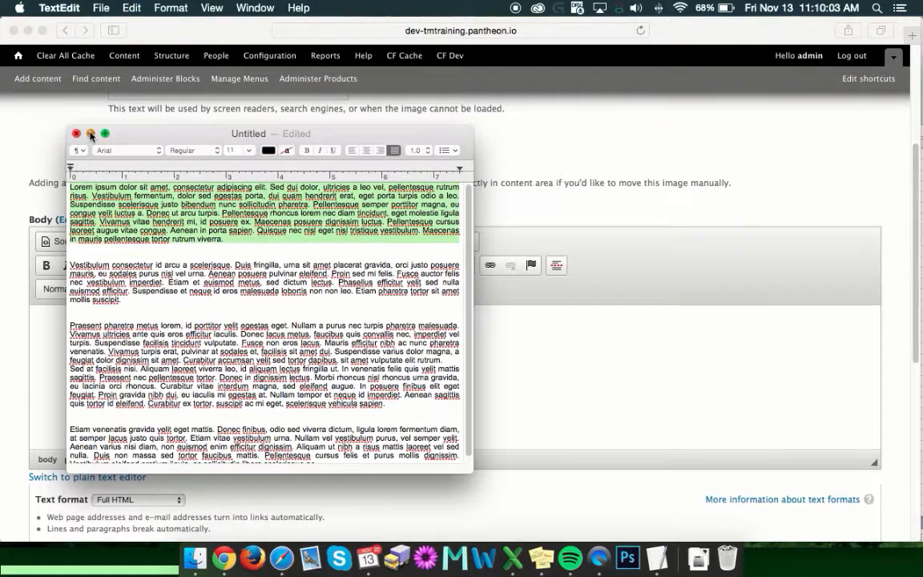
left_click(90, 133)
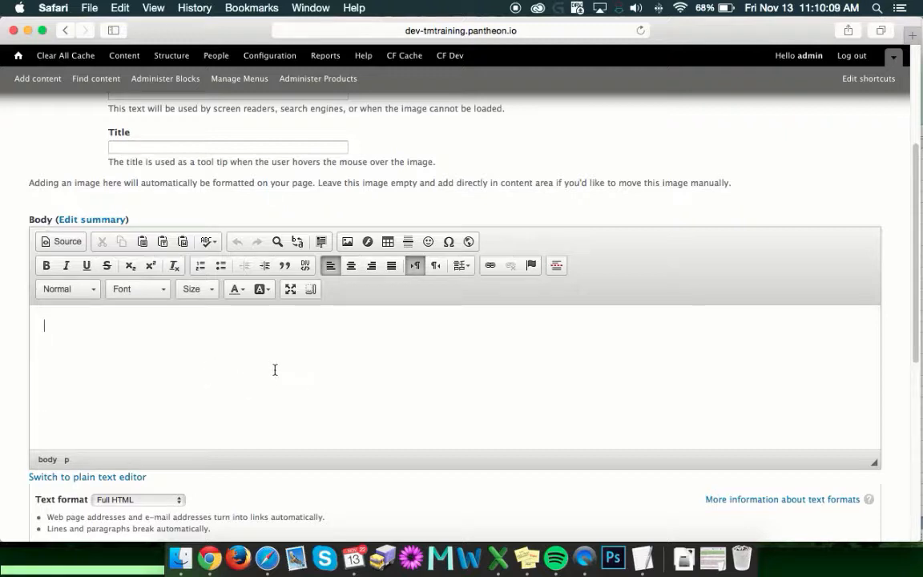
key("super+v")
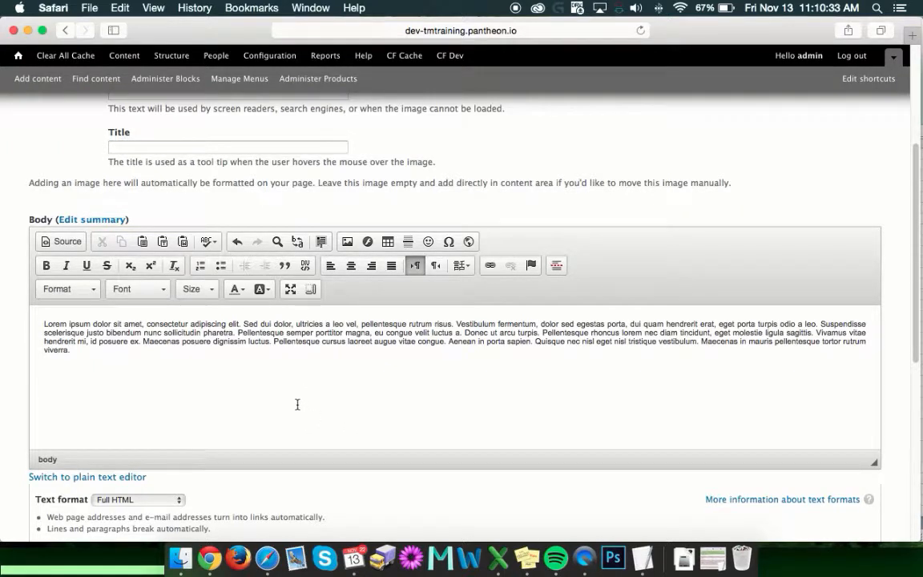
key("super+a")
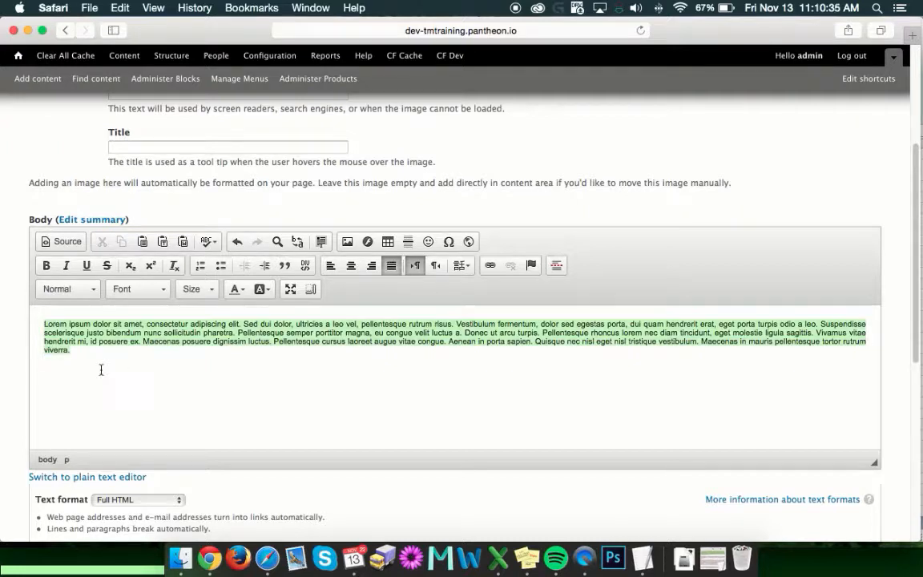
key("BackSpace")
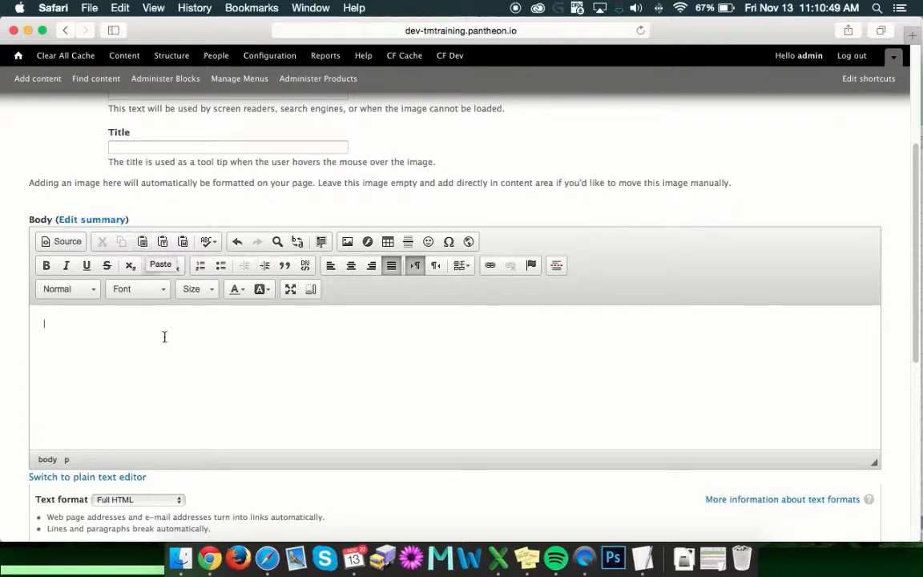
Paste the copied Lorem ipsum paragraph into the page body as plain text
left_click(164, 241)
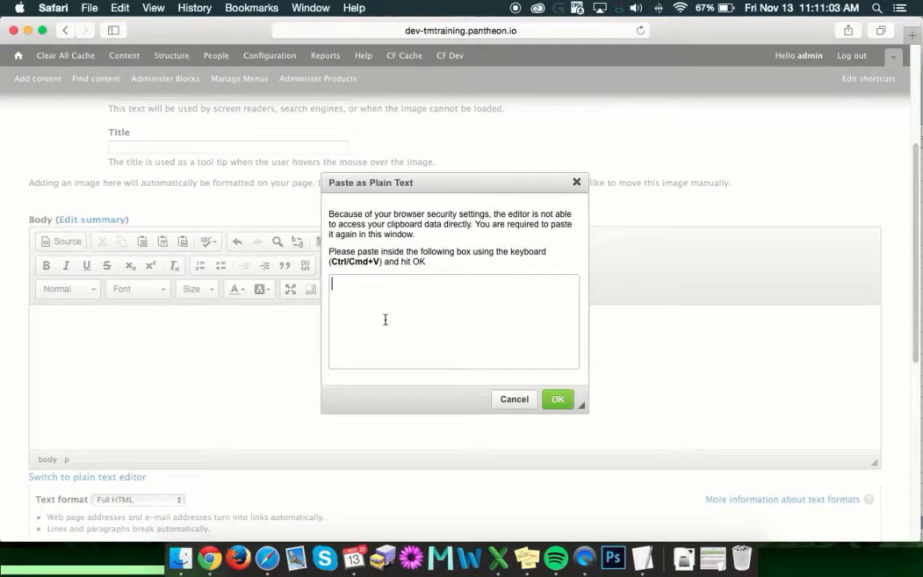
key("super+v")
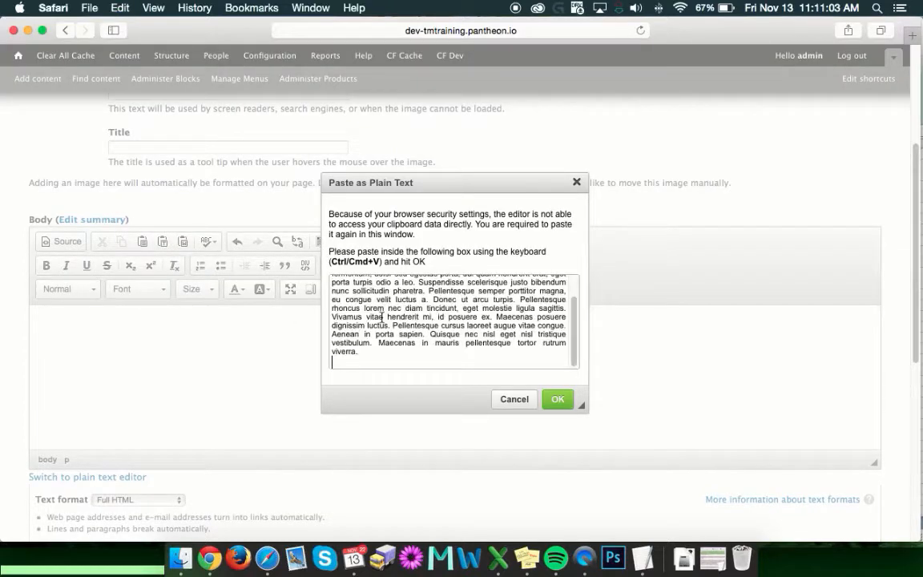
left_click(572, 403)
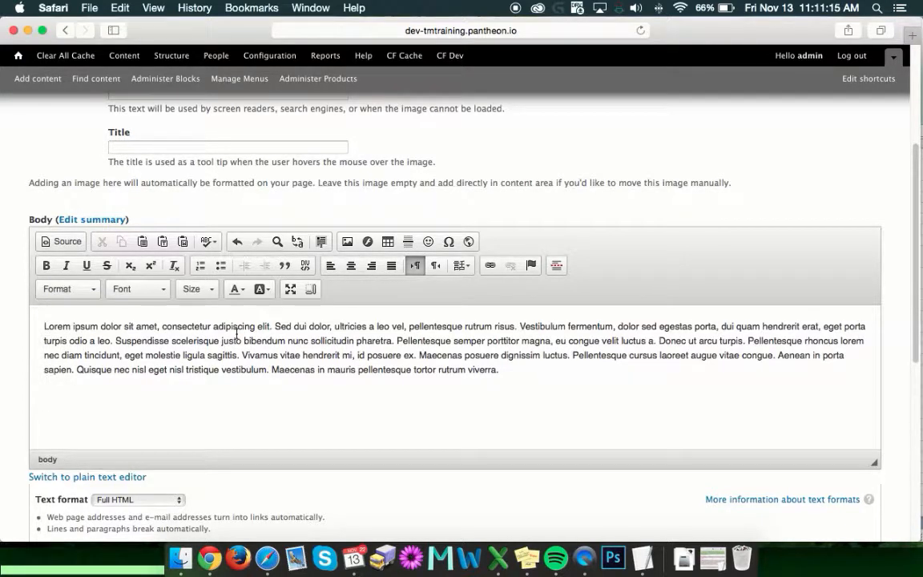
Insert an empty line above the Lorem ipsum paragraph in the body
left_click(505, 374)
key("super+Up")
key("Return")
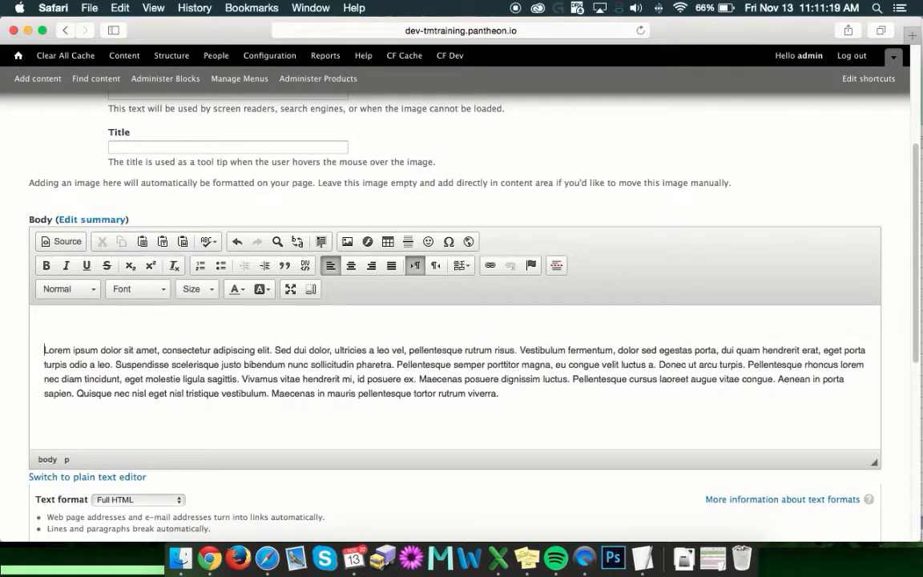
Make the body text bold from "Lorem ipsum" through "ligula sagittis."
left_click(209, 364)
left_click_drag(40, 347, 242, 380)
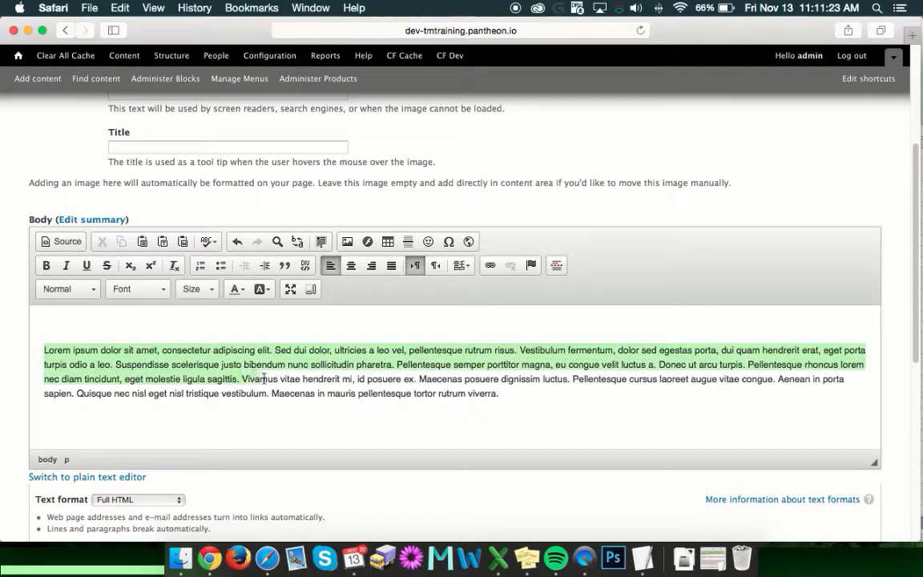
left_click(46, 266)
Underline the rest of the body paragraph, from "Vivamus vitae" through "rutrum viverra."
left_click(418, 379)
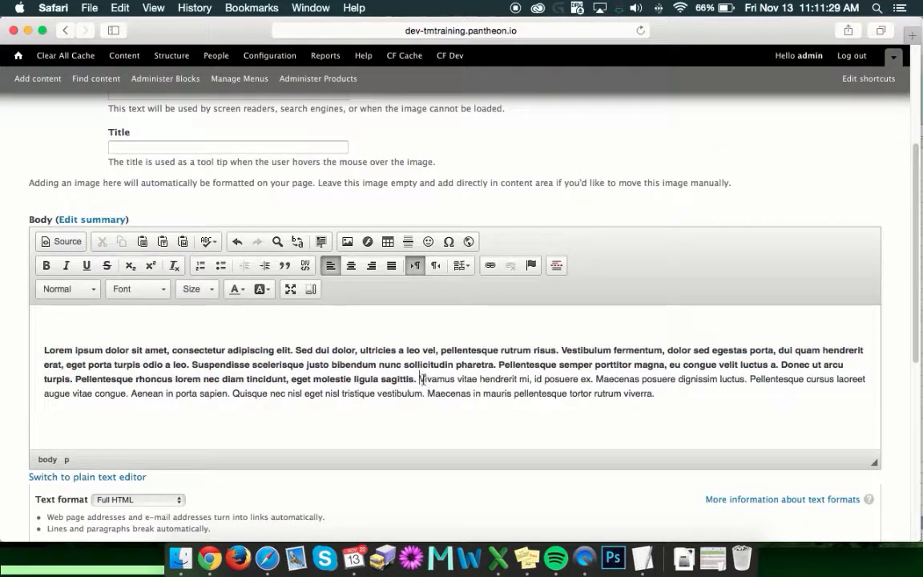
left_click_drag(419, 379, 656, 393)
left_click(87, 265)
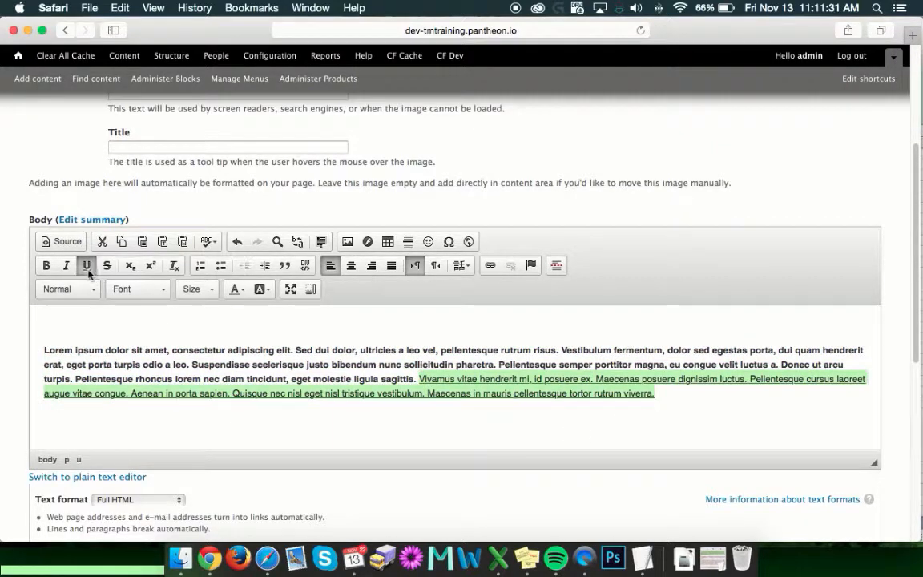
left_click(264, 426)
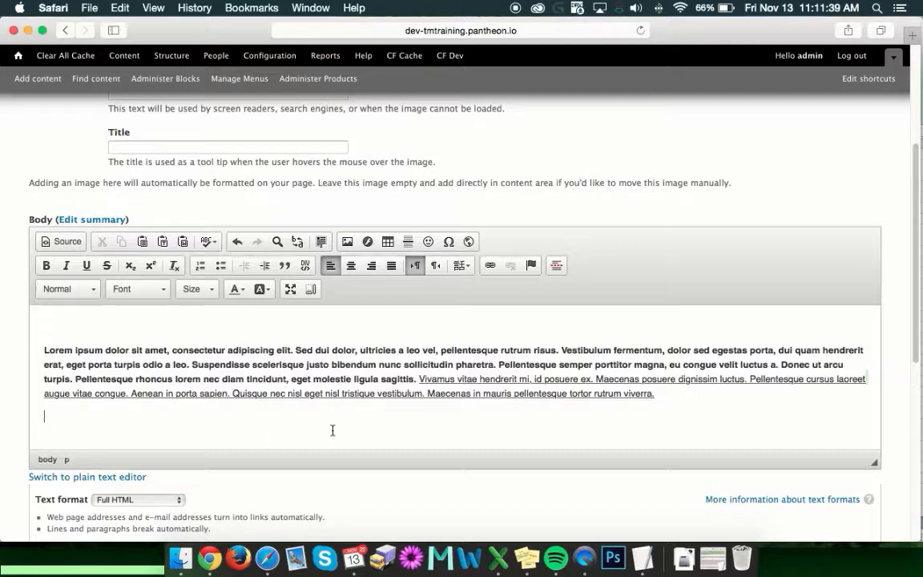
Start inserting an image below the body paragraph and open the server file browser for its source
scroll(283, 348, "up", 1)
scroll(283, 348, "up", 5)
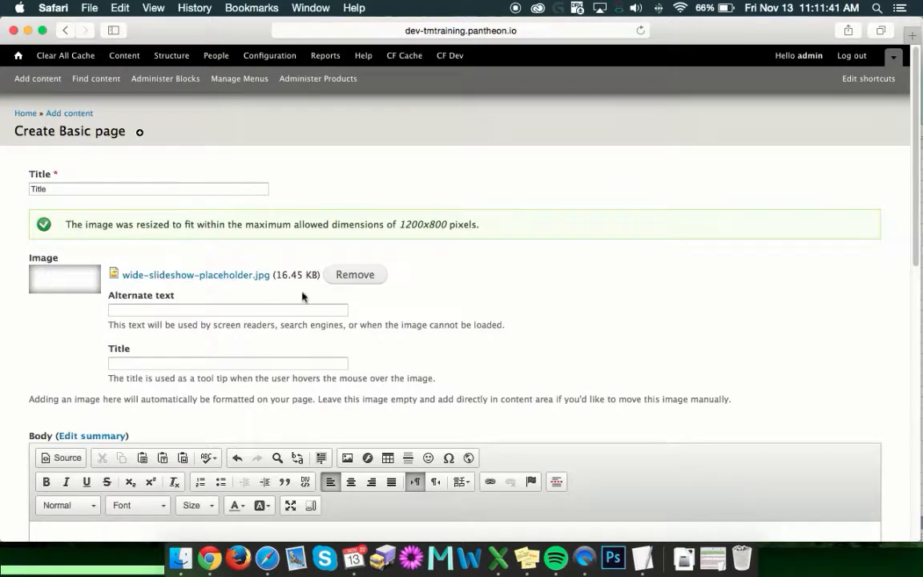
scroll(302, 295, "down", 4)
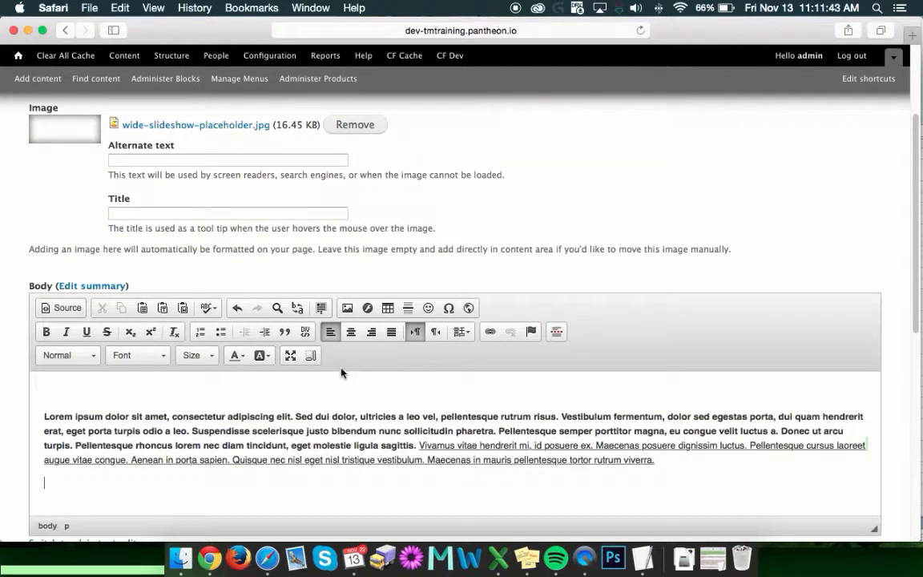
left_click(348, 312)
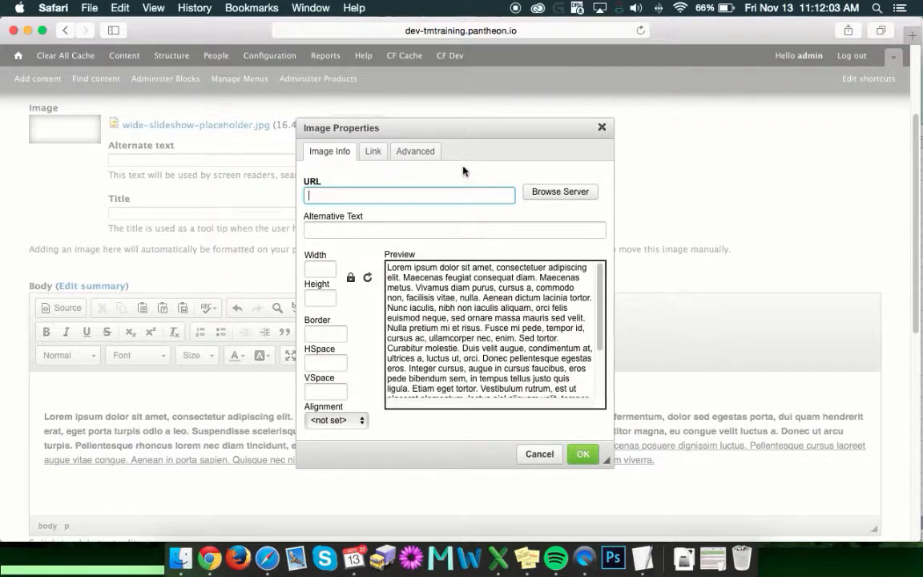
left_click(529, 189)
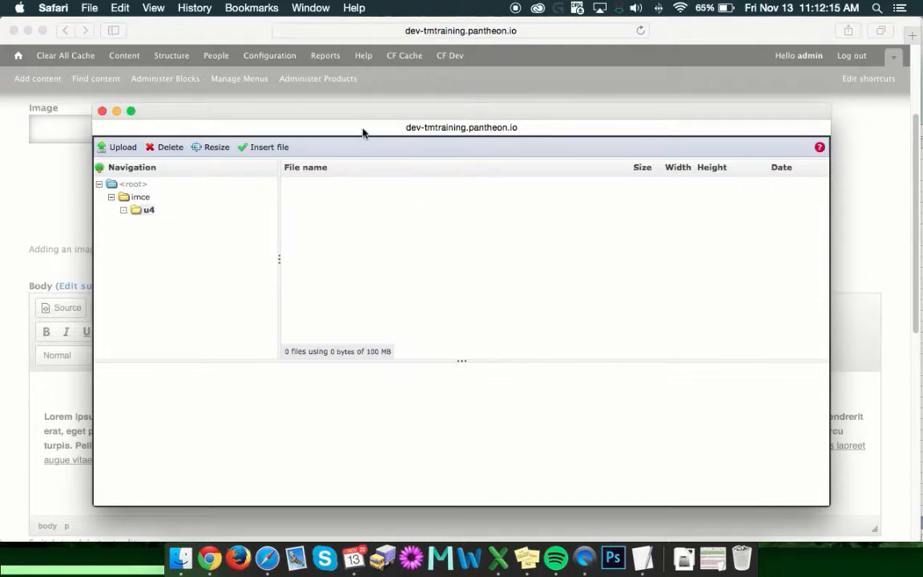
Upload noimage.jpg from the Desktop to the server's u4 folder and choose it as the body image's source
left_click(112, 153)
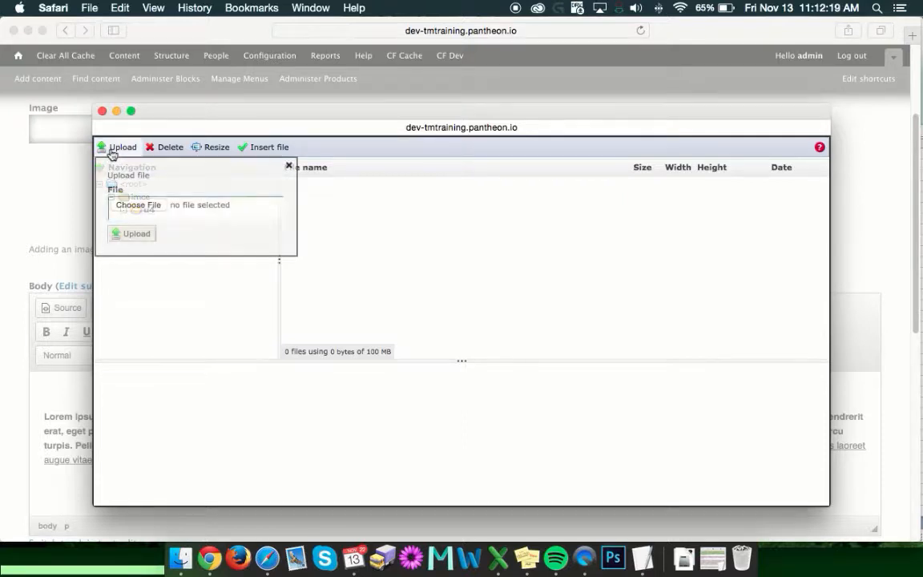
left_click(128, 206)
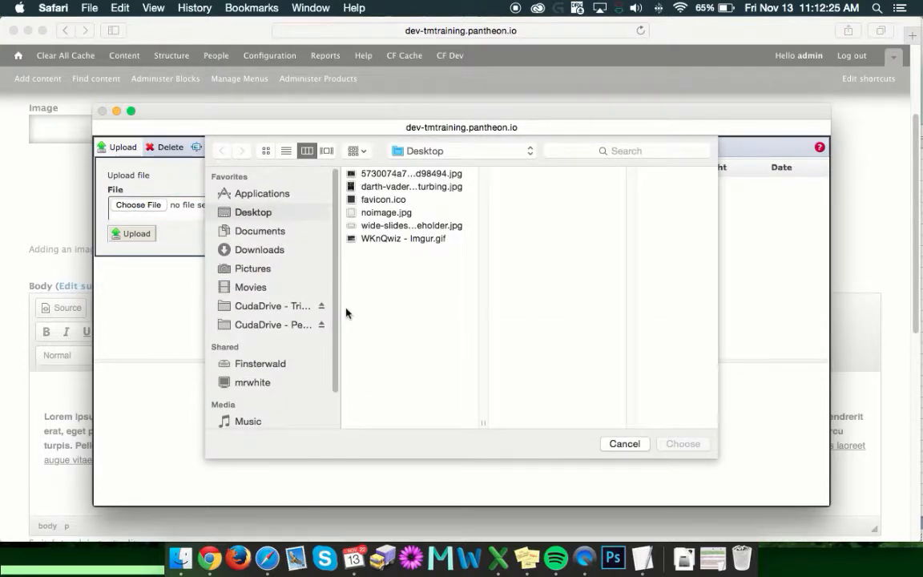
left_click(391, 213)
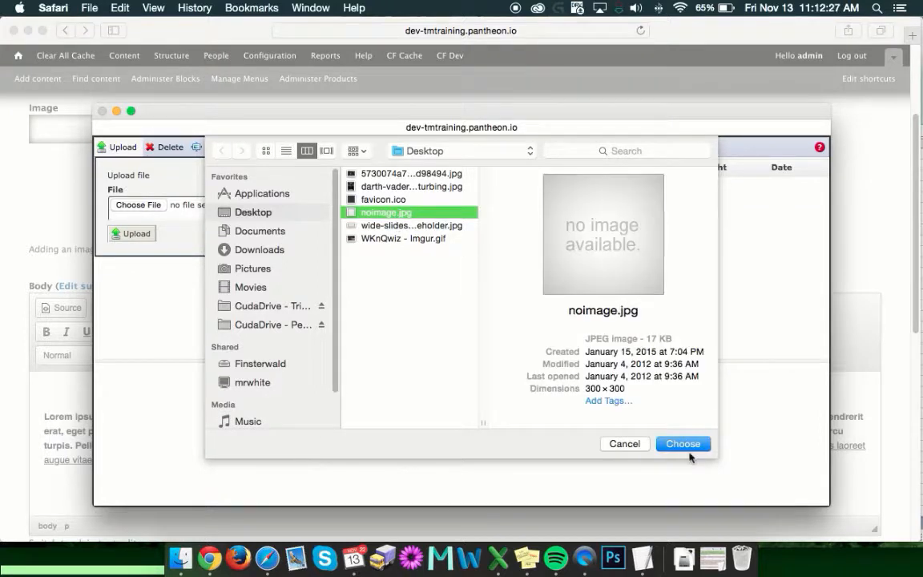
left_click(686, 441)
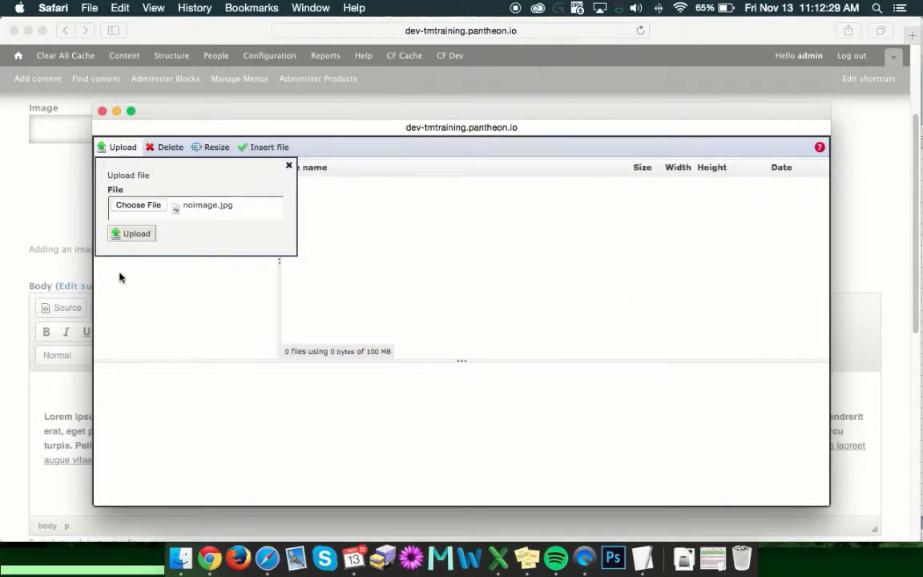
left_click(133, 239)
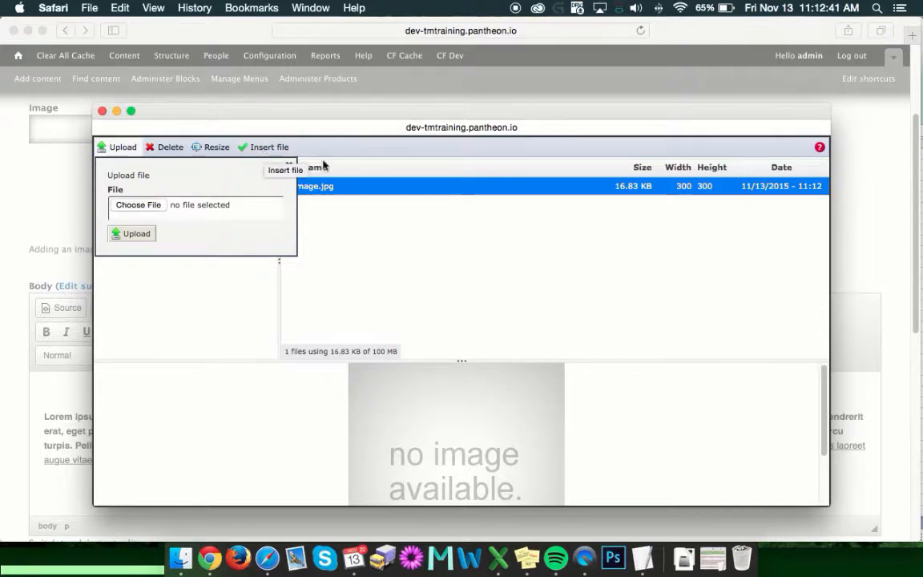
double_click(472, 190)
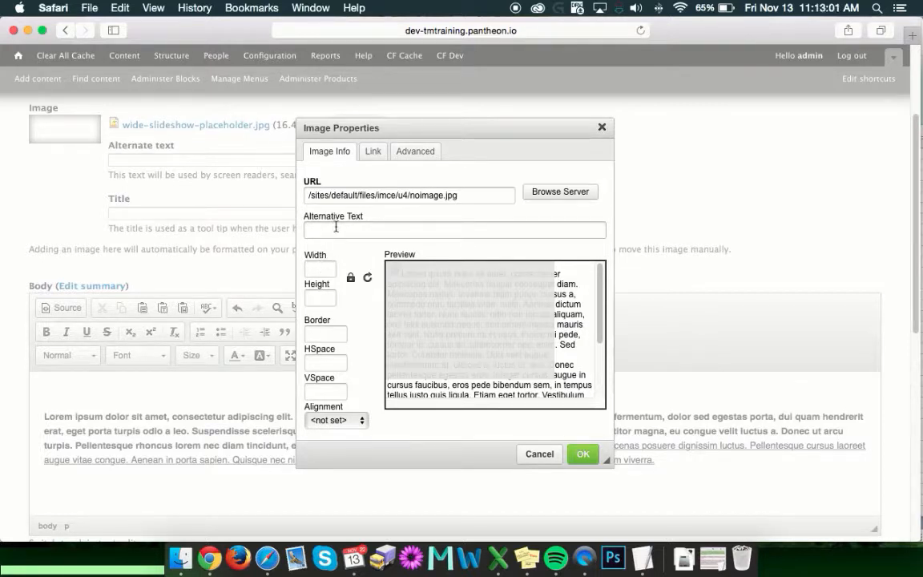
Leave the alternative text empty and set the body image's width to 350
left_click(310, 228)
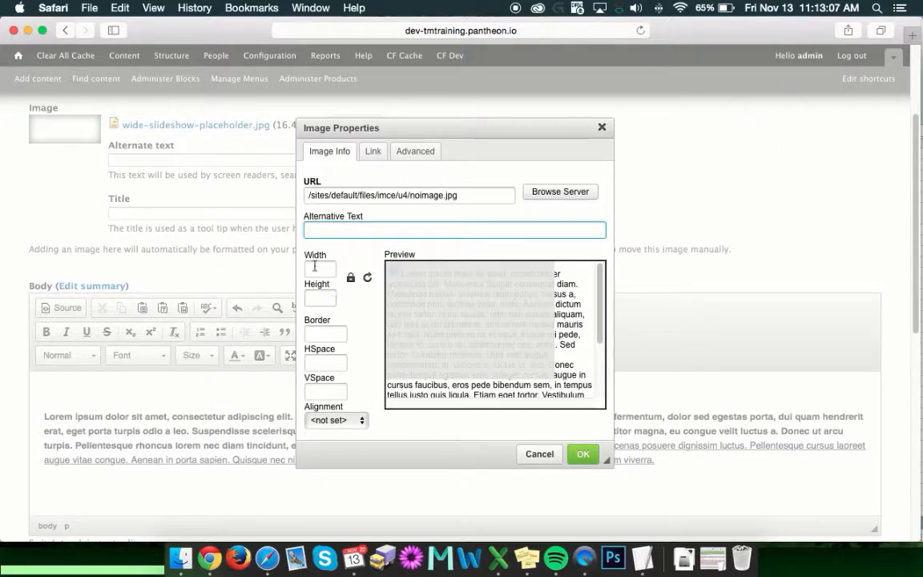
left_click(314, 267)
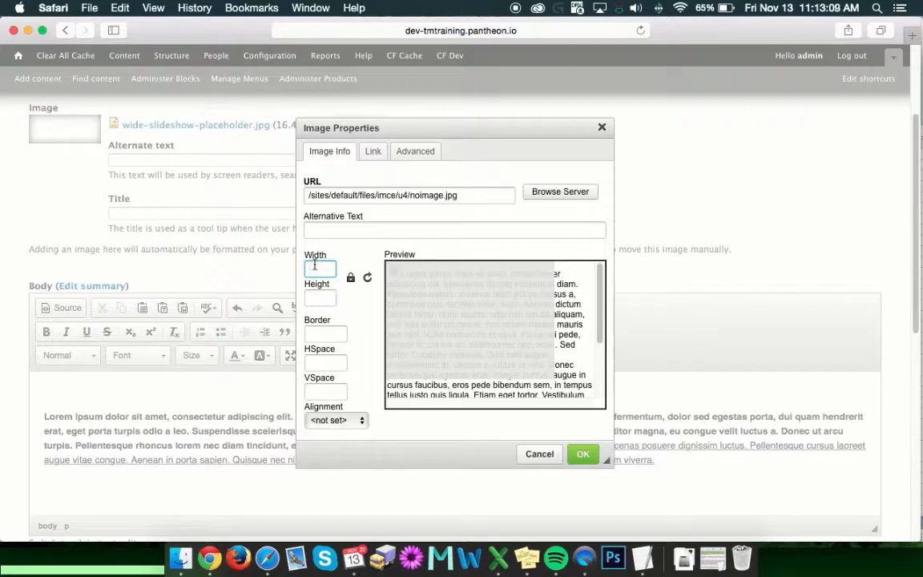
type("350")
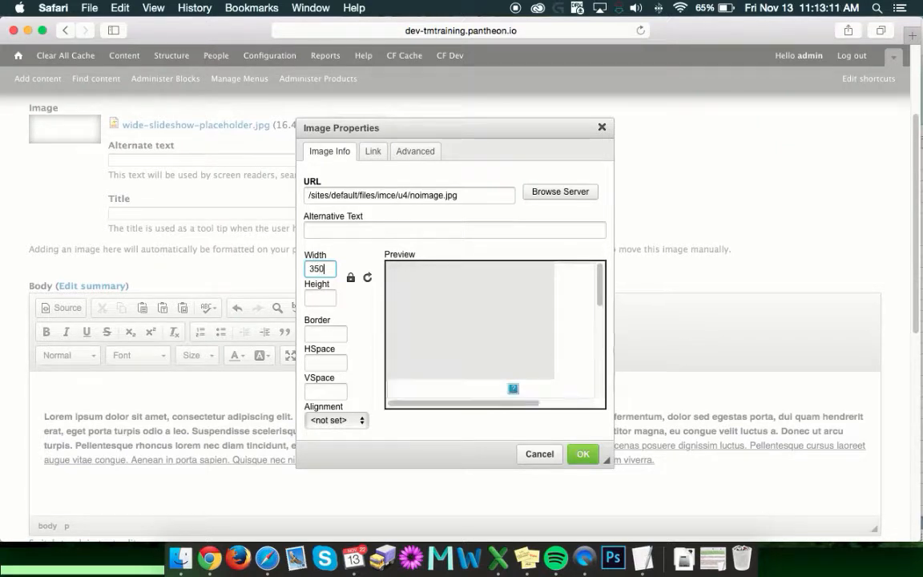
left_click(321, 298)
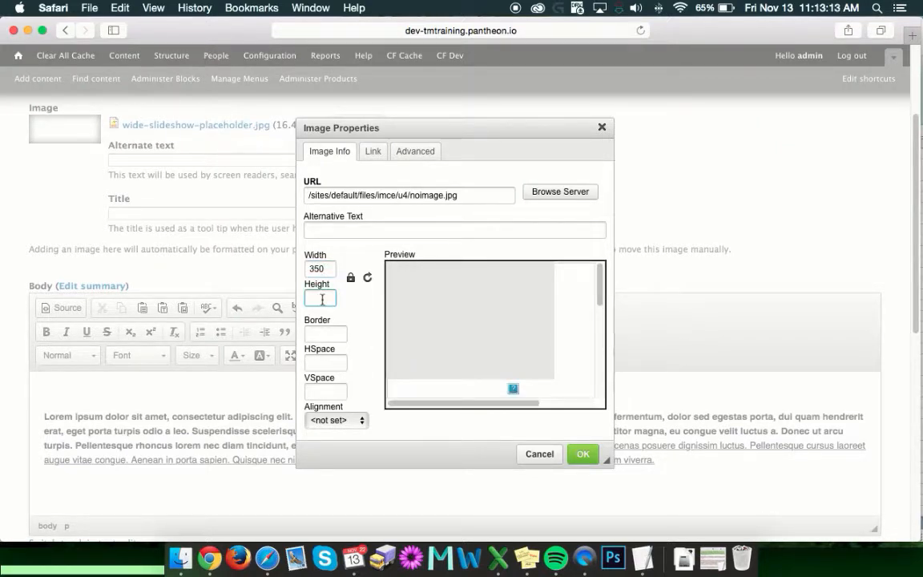
type("150")
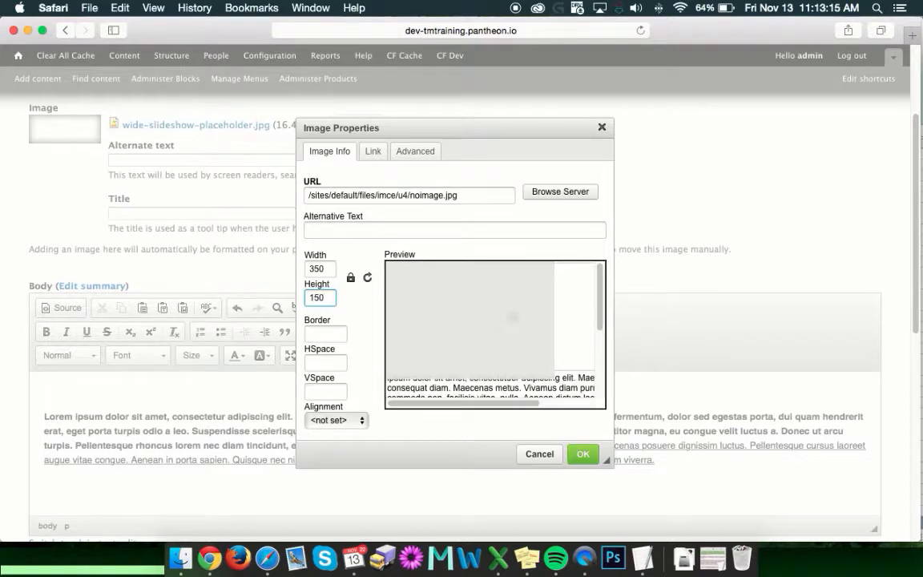
key("BackSpace")
key("BackSpace")
key("BackSpace")
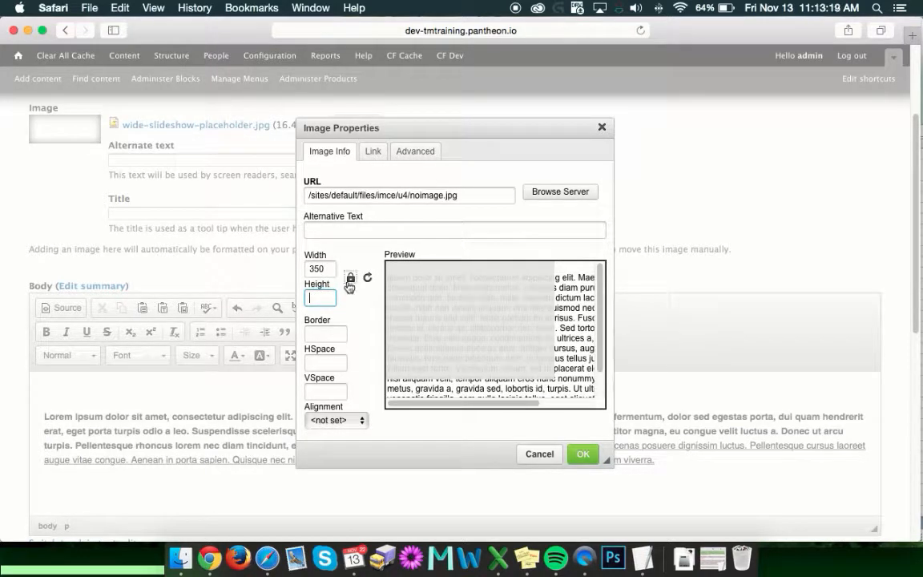
Unlock the image's ratio to set its height to 150, and lock the ratio again
left_click(350, 279)
left_click(321, 299)
type("150")
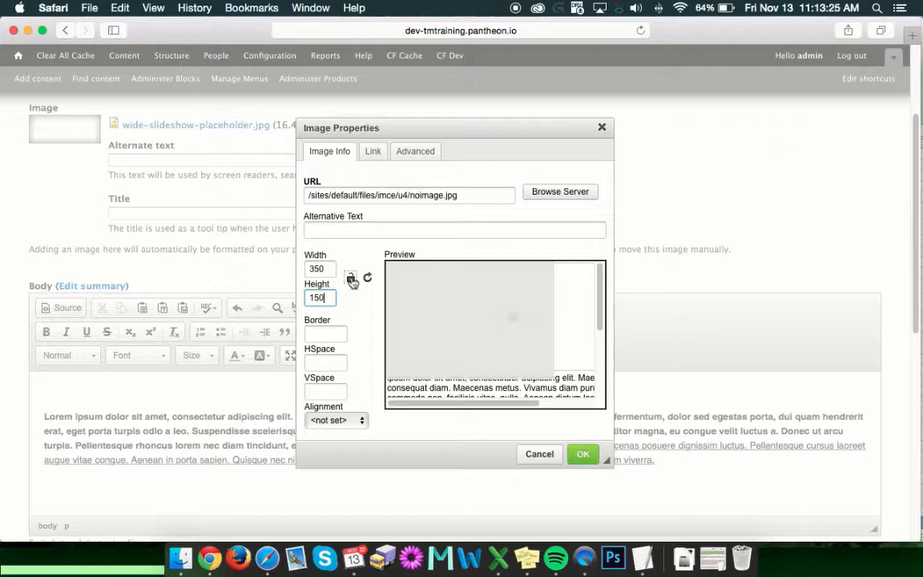
left_click(350, 278)
Try a border width of 10 on the image and check its edge in the preview
left_click(339, 336)
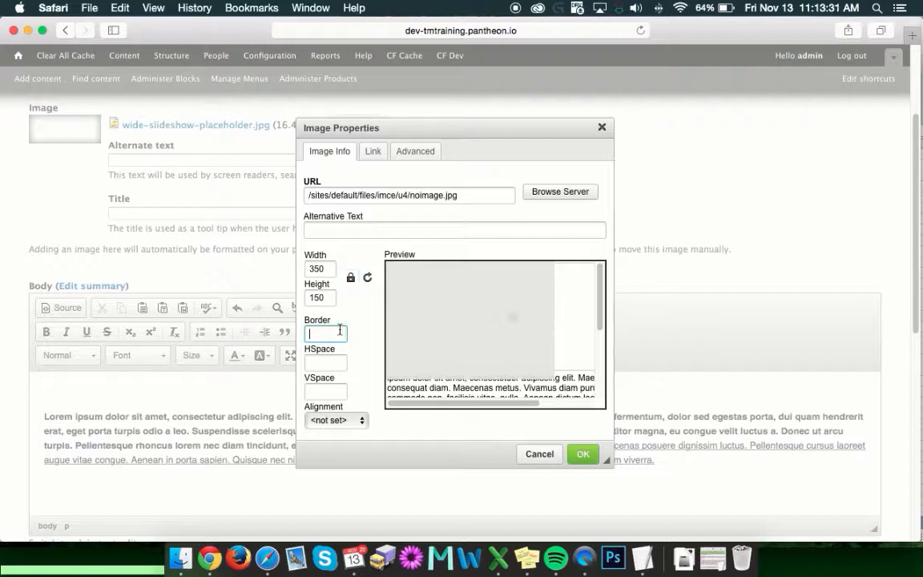
type("10")
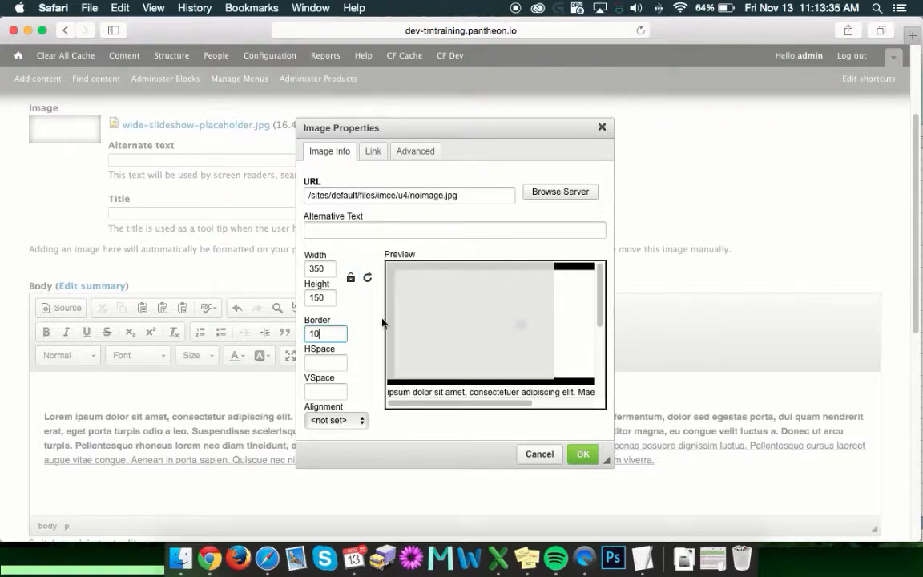
scroll(471, 391, "right", 5)
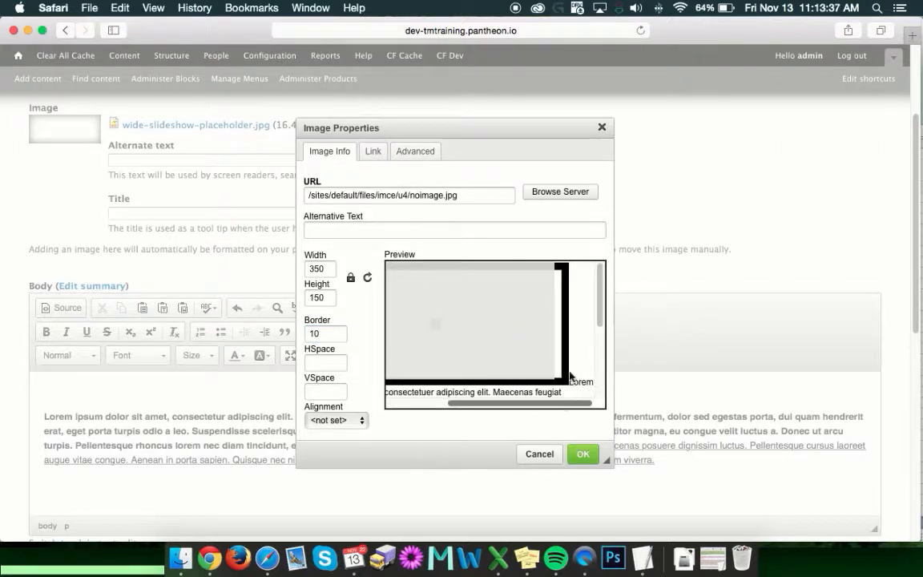
left_click(338, 332)
key("BackSpace")
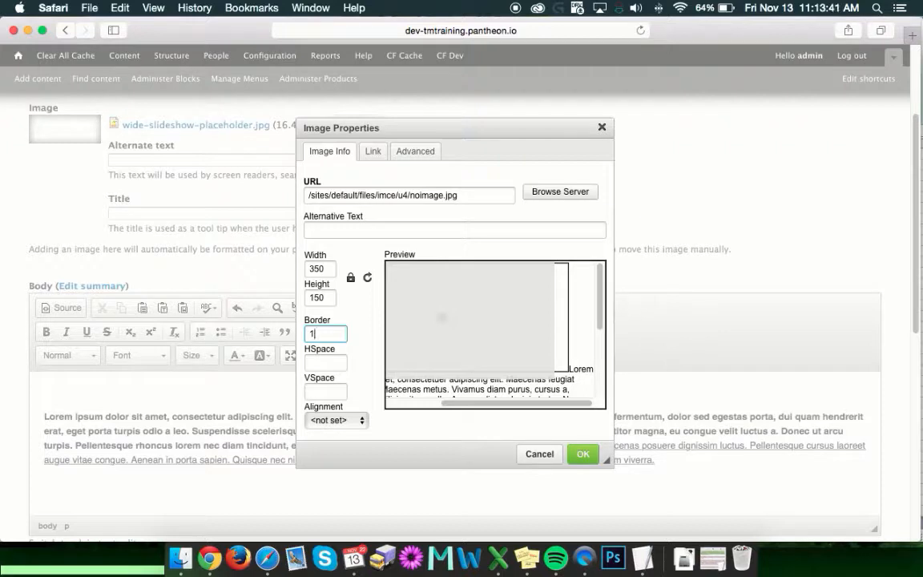
type("0")
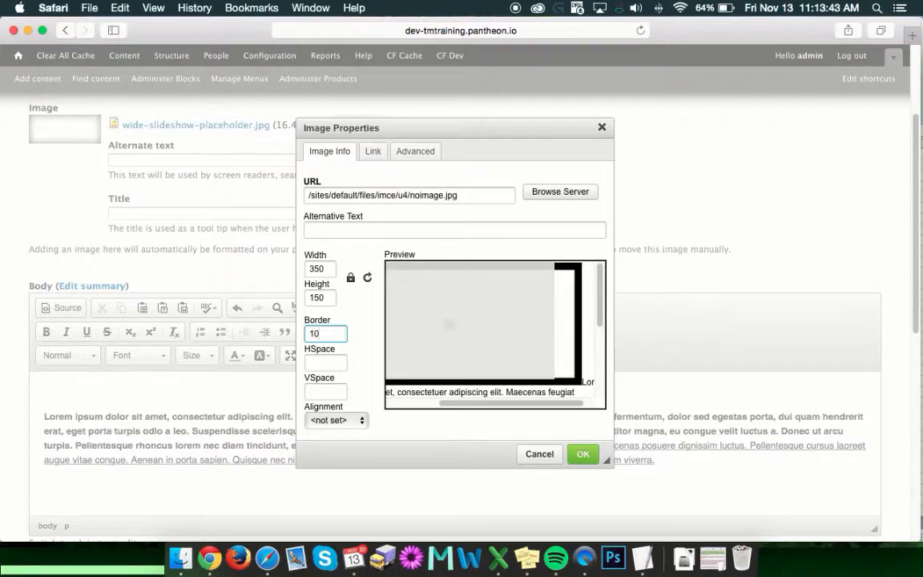
Try a border width of 100 in the image preview and clear the border value
type("0")
left_click_drag(470, 403, 513, 403)
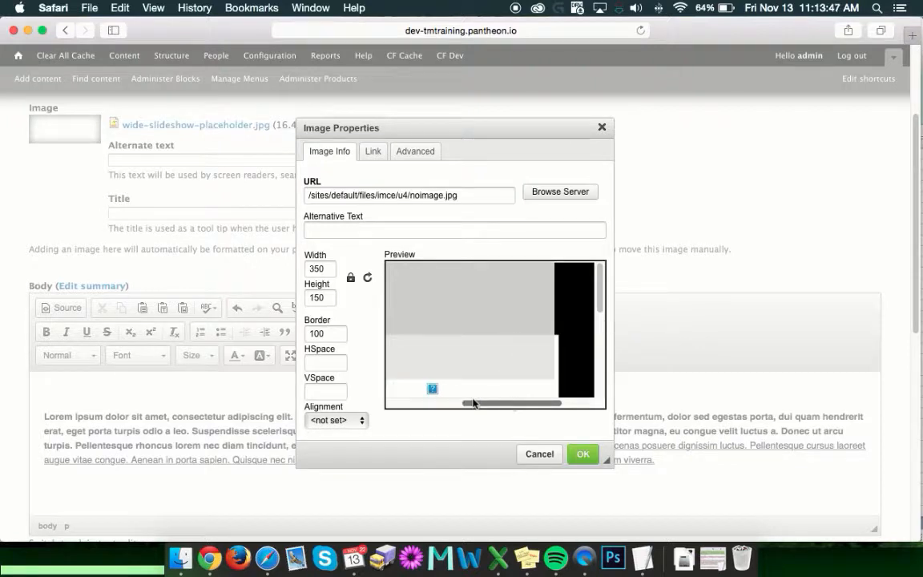
left_click(346, 336)
key("BackSpace")
key("BackSpace")
key("BackSpace")
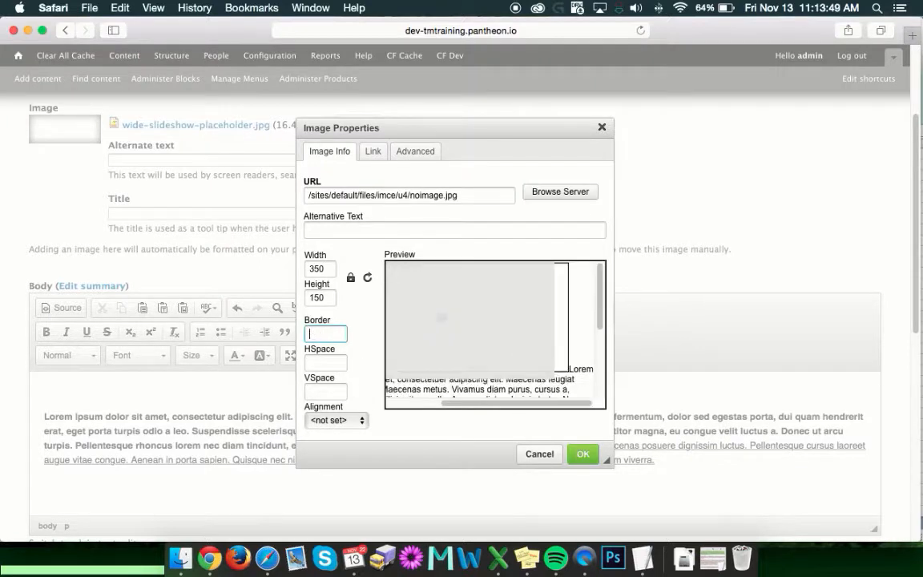
left_click_drag(460, 403, 431, 406)
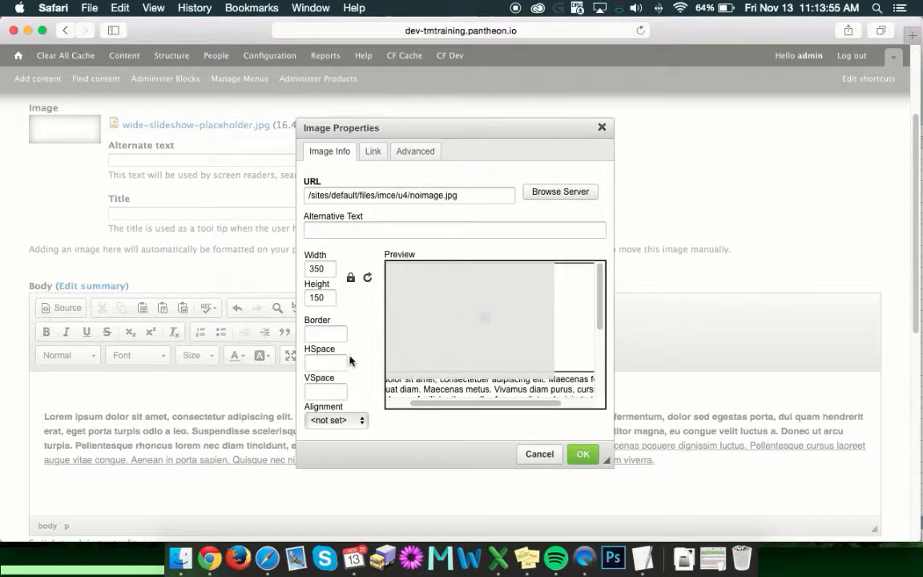
Set the image's vertical spacing to 100 and check the gap around it in the preview
left_click(324, 390)
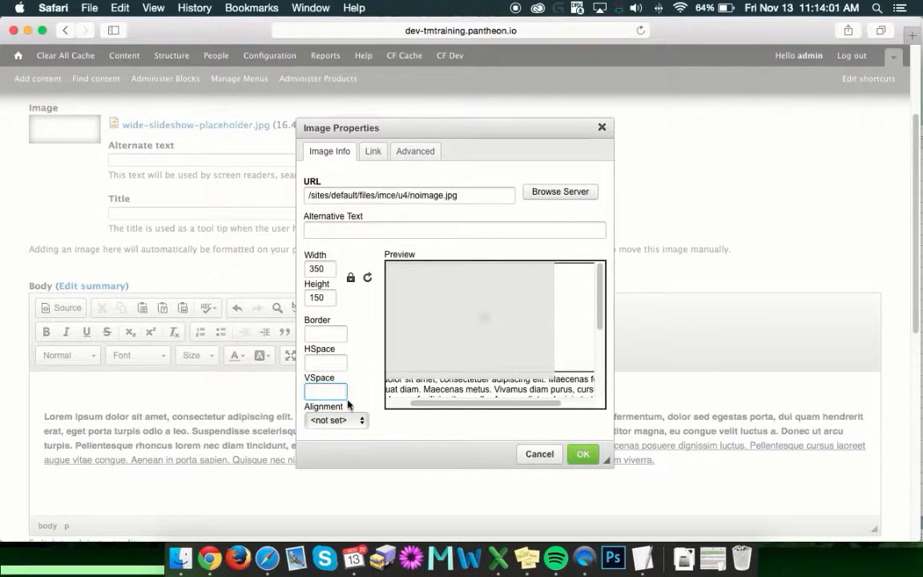
type("10")
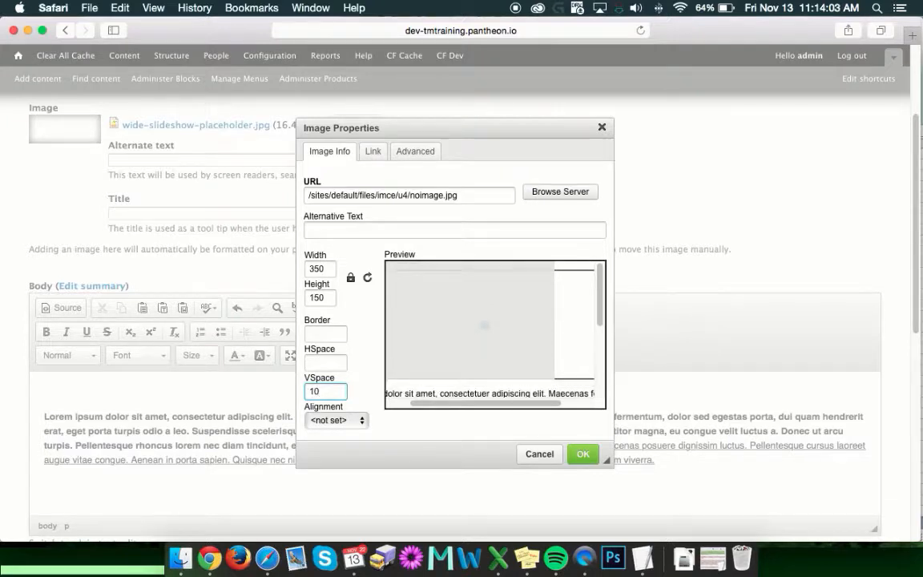
type("0")
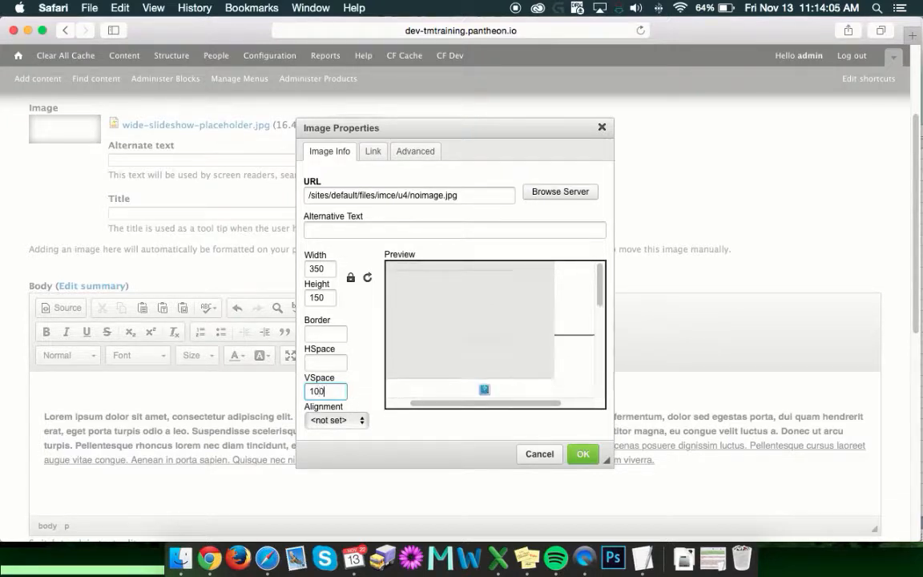
scroll(561, 320, "down", 5)
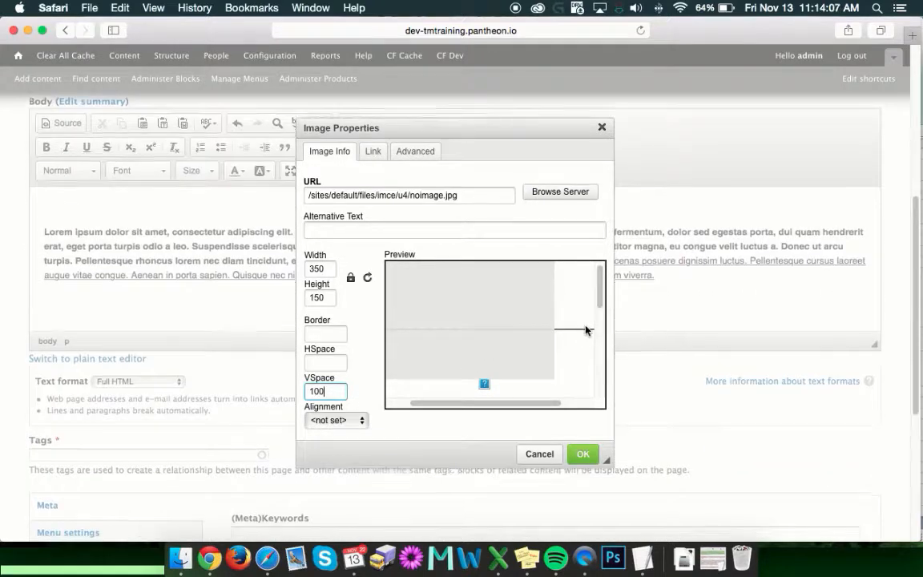
scroll(587, 326, "down", 1)
left_click_drag(599, 300, 601, 354)
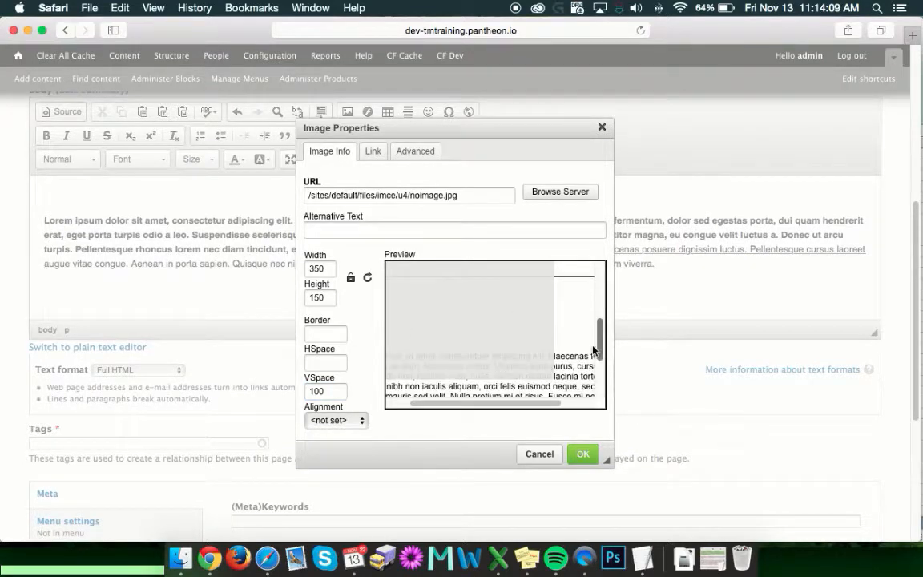
Review the image's alignment options, leave the alignment not set, and insert the image into the body
left_click(326, 363)
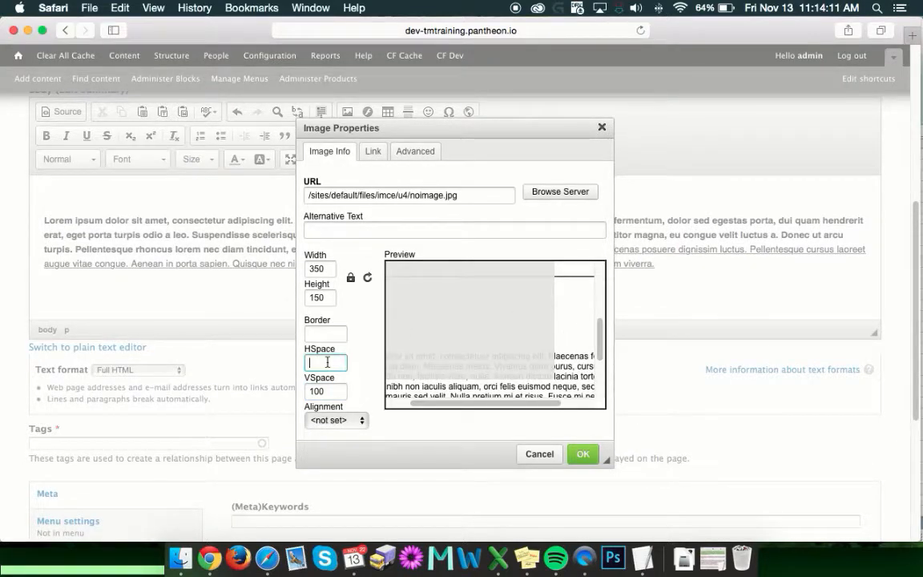
left_click_drag(436, 403, 416, 403)
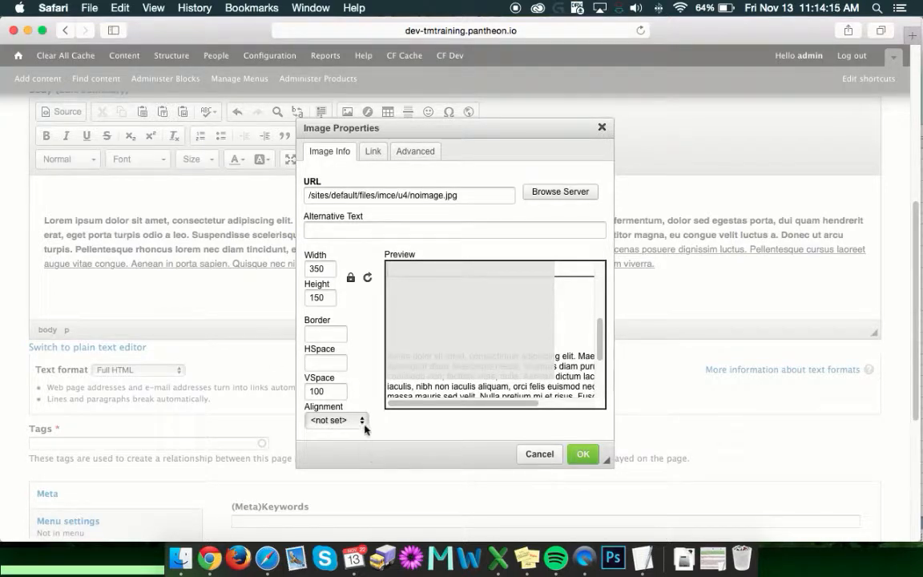
left_click(340, 425)
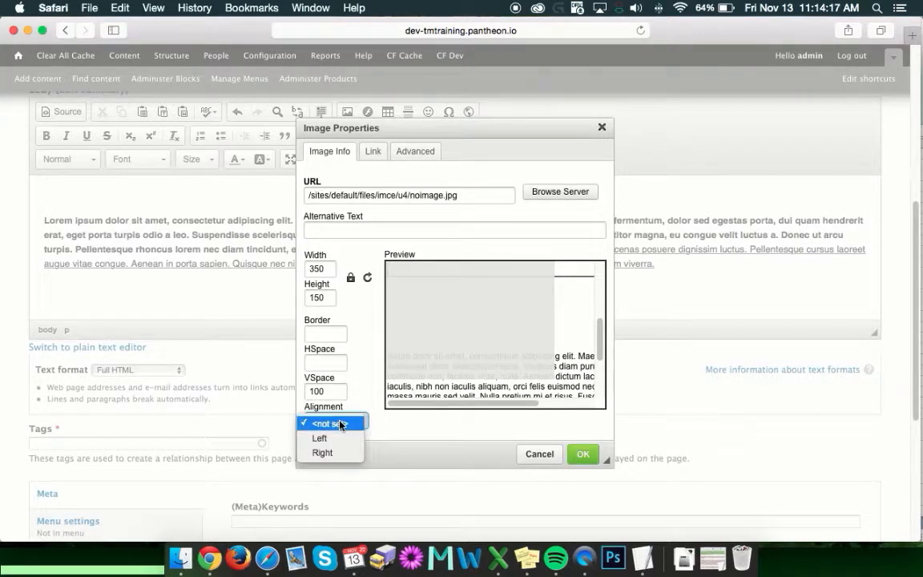
left_click(348, 423)
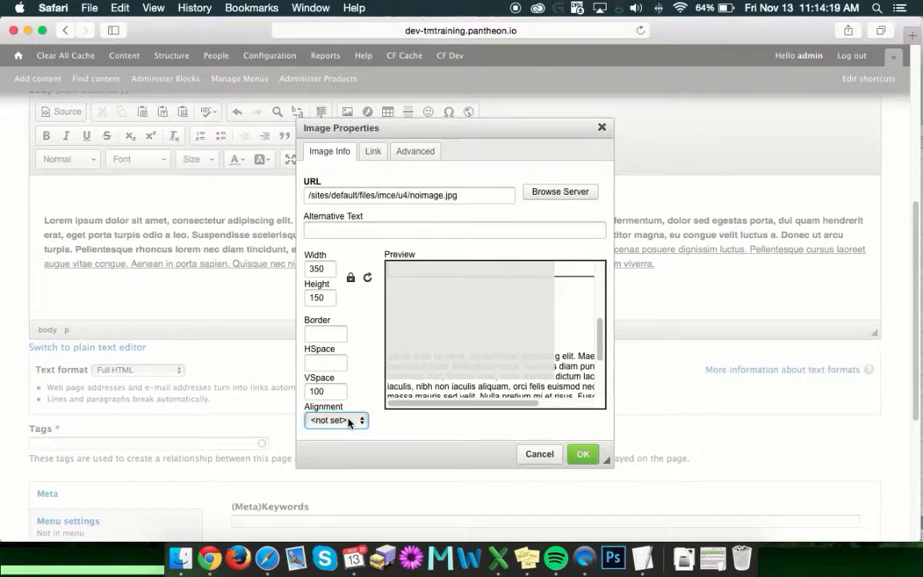
left_click(351, 421)
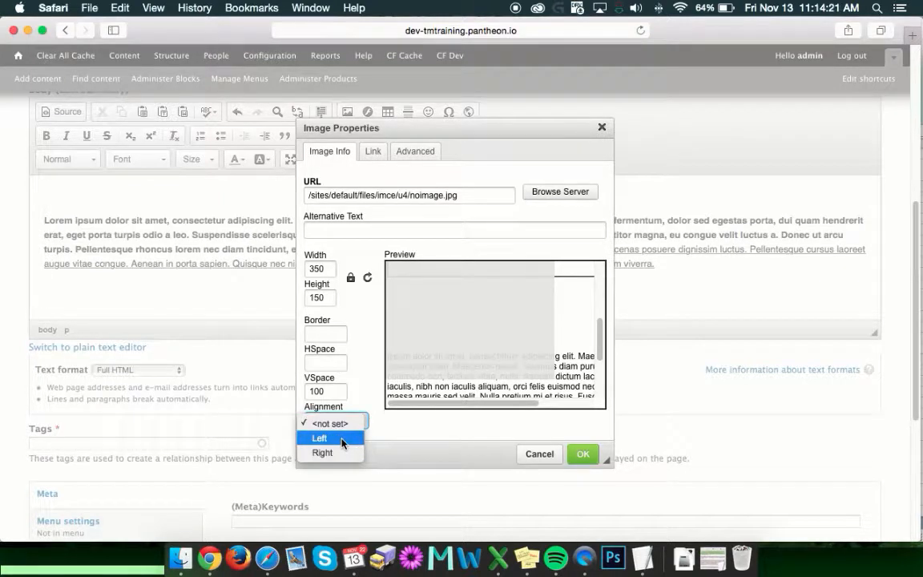
left_click(411, 439)
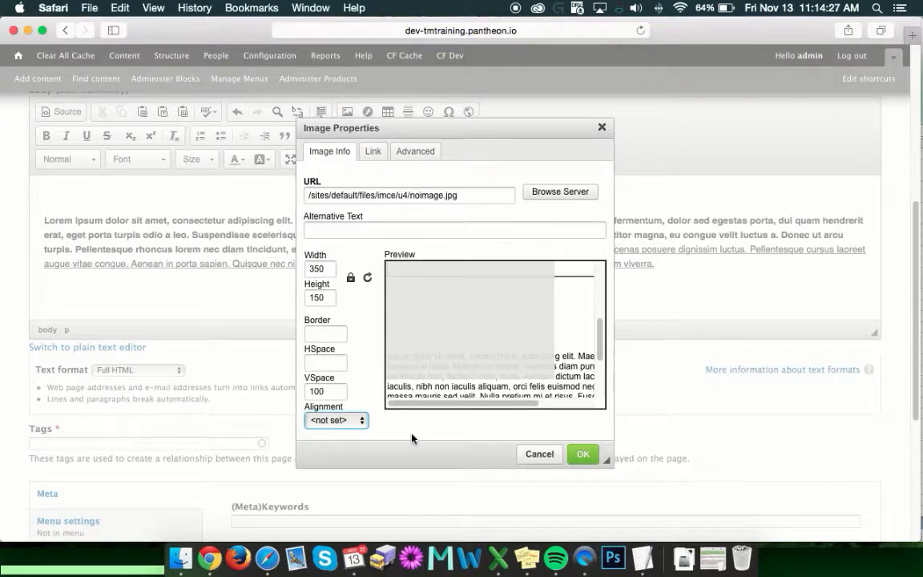
left_click(330, 423)
left_click(329, 424)
left_click(583, 454)
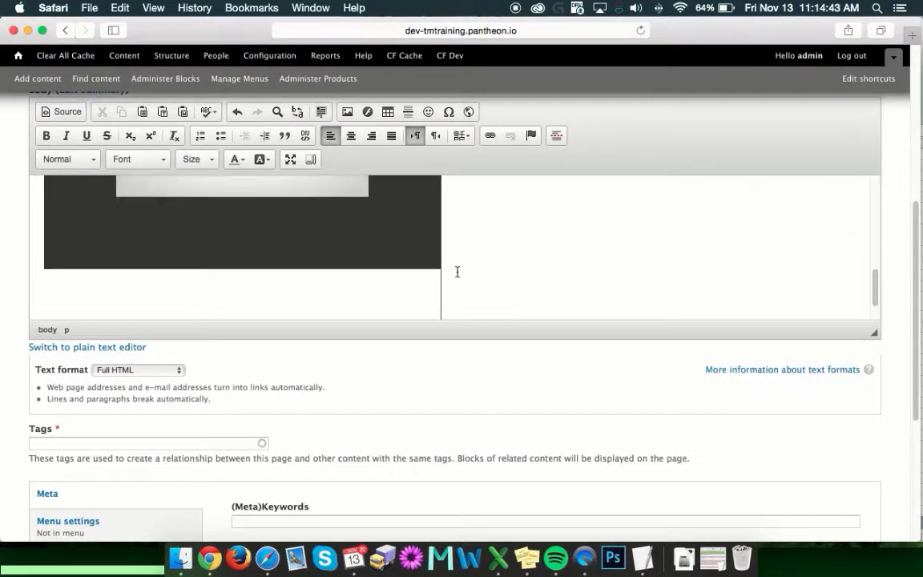
Enlarge the body editor's height and check how the inserted image sits below the text
scroll(457, 271, "up", 5)
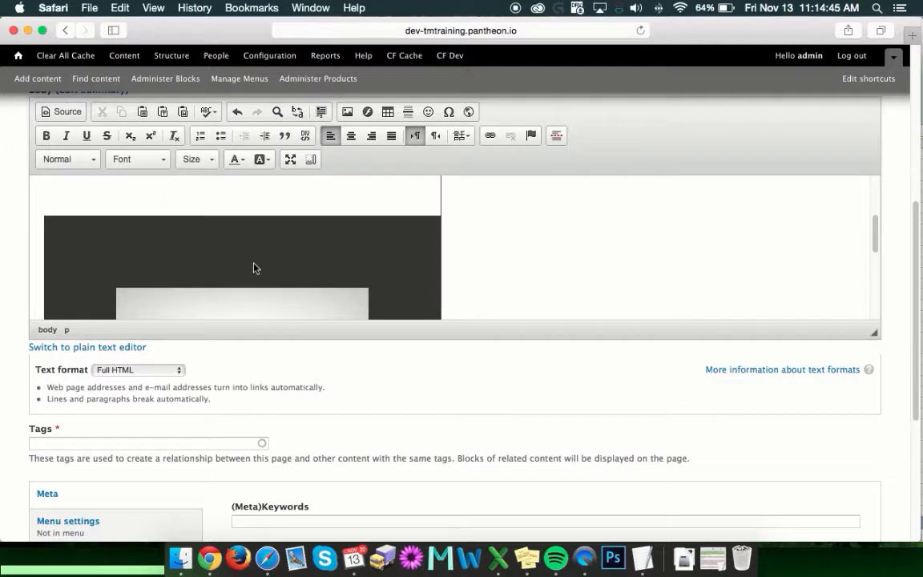
scroll(265, 260, "down", 3)
scroll(304, 254, "up", 2)
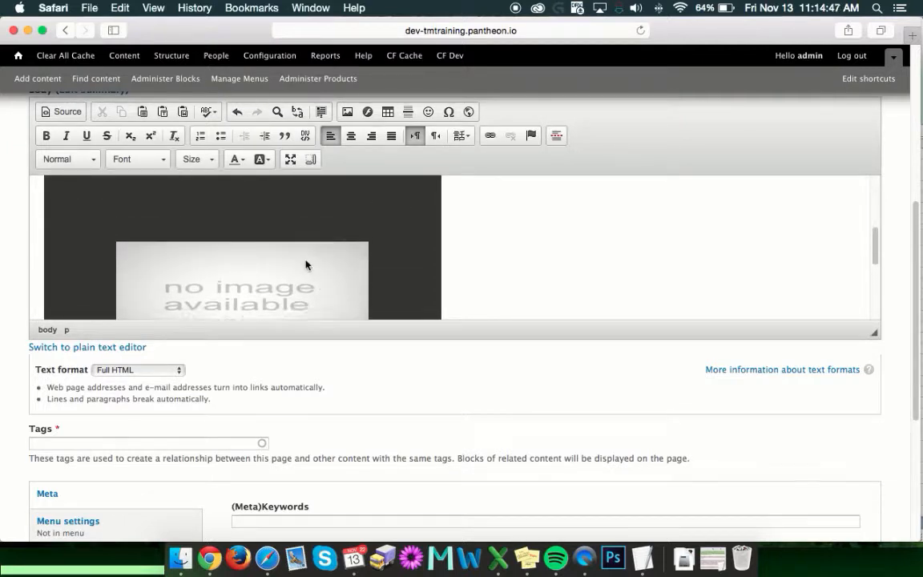
scroll(306, 265, "up", 1)
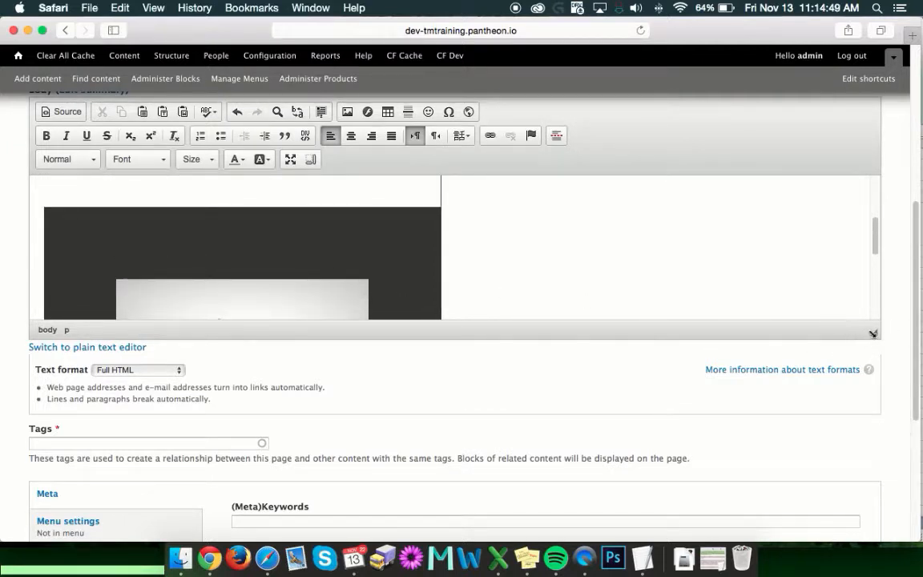
left_click_drag(874, 333, 872, 485)
scroll(500, 285, "up", 4)
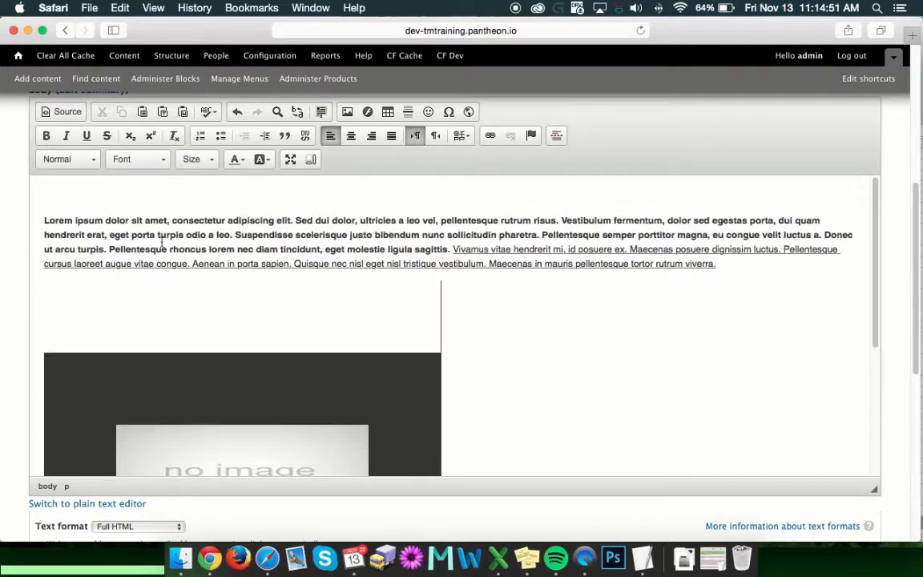
scroll(473, 256, "down", 4)
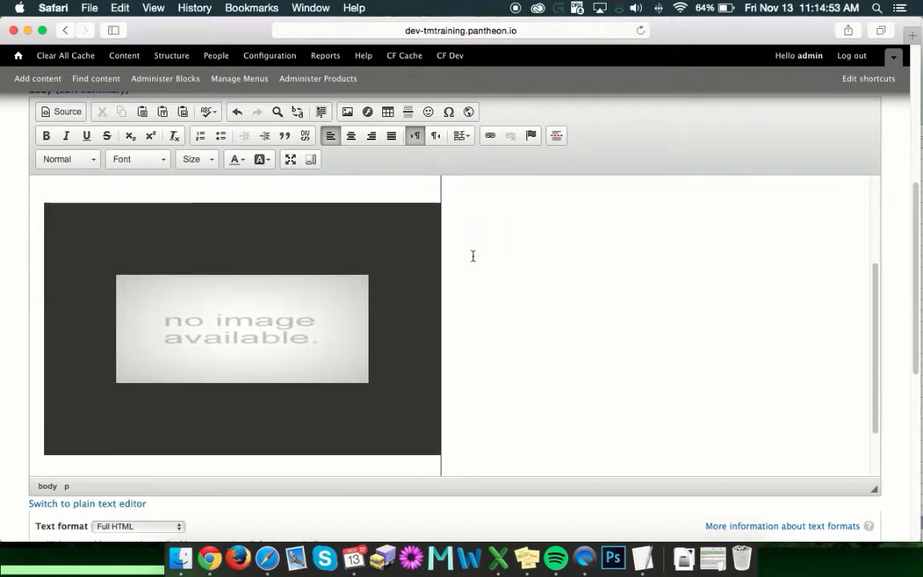
scroll(473, 256, "down", 4)
scroll(496, 266, "up", 5)
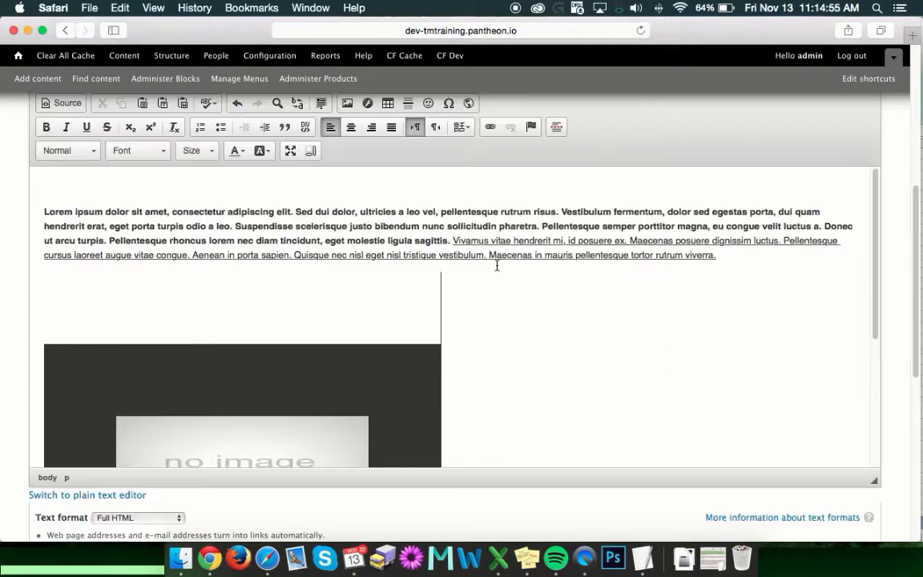
Indent the inserted image slightly from the left edge of the body and check its new position
scroll(497, 266, "up", 2)
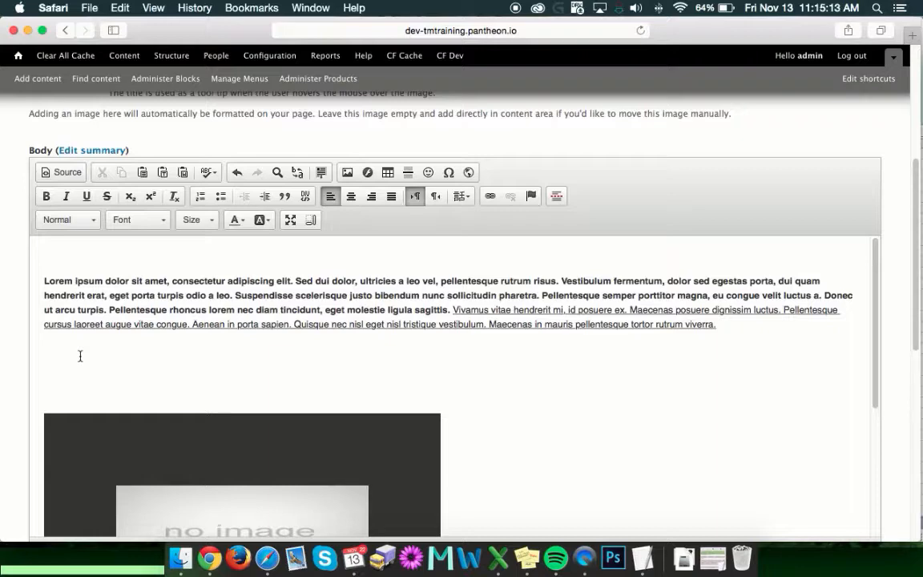
scroll(80, 355, "down", 5)
scroll(81, 355, "up", 5)
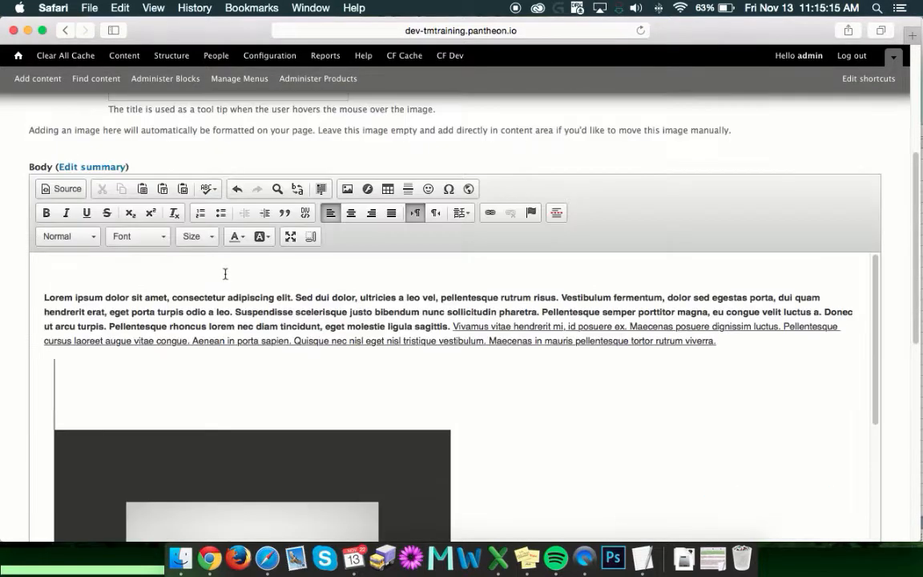
scroll(97, 379, "down", 3)
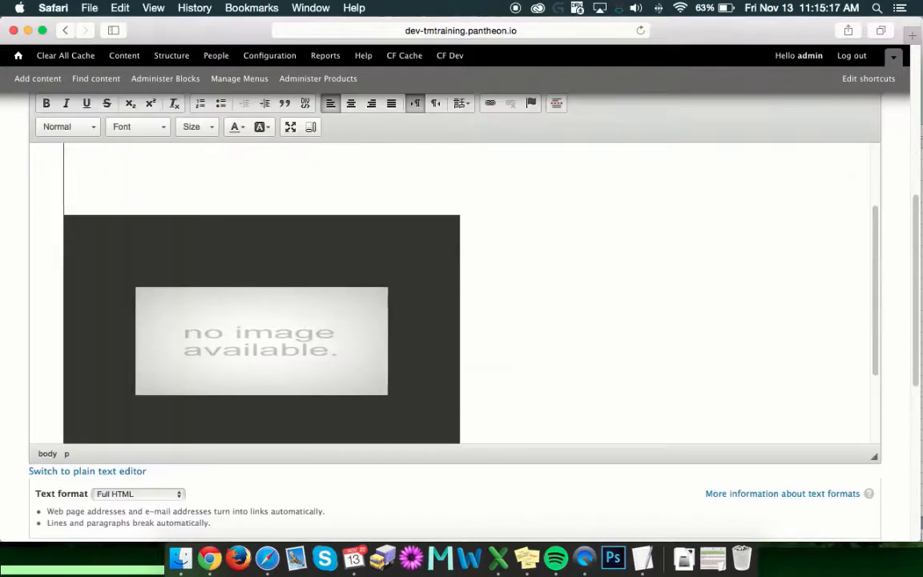
scroll(354, 278, "up", 5)
scroll(354, 299, "down", 3)
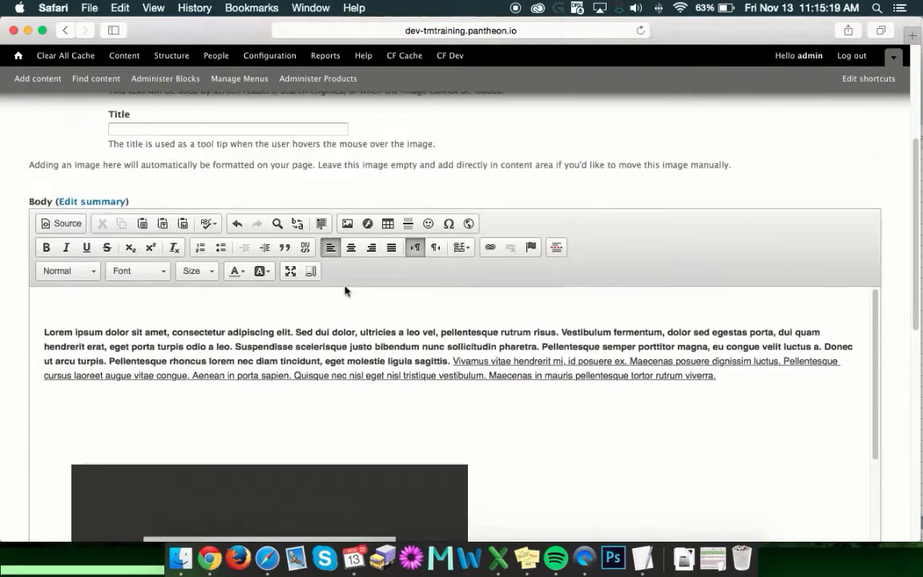
Add the lines "Test Link Internal" and "Test Link External" above the Lorem ipsum paragraph
left_click(114, 313)
type("Test Link Internal")
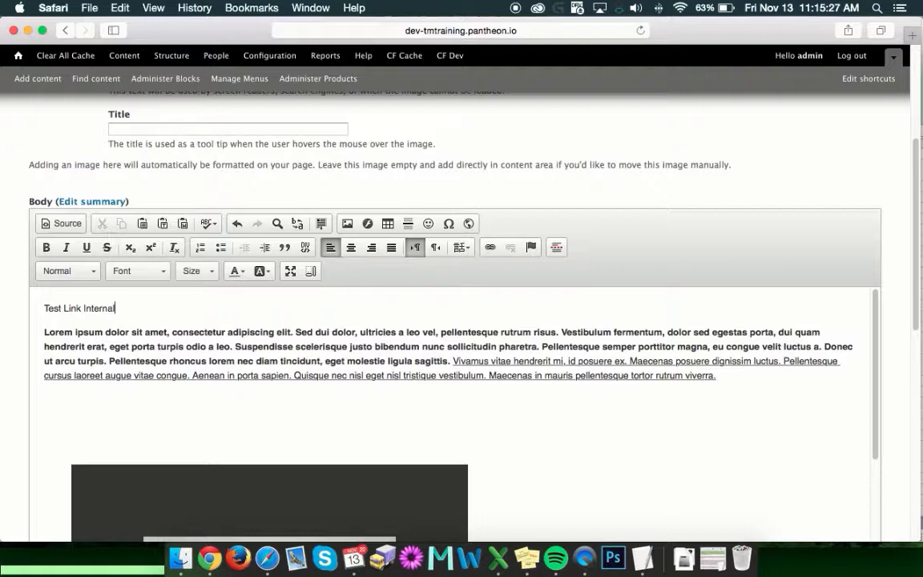
key("Return")
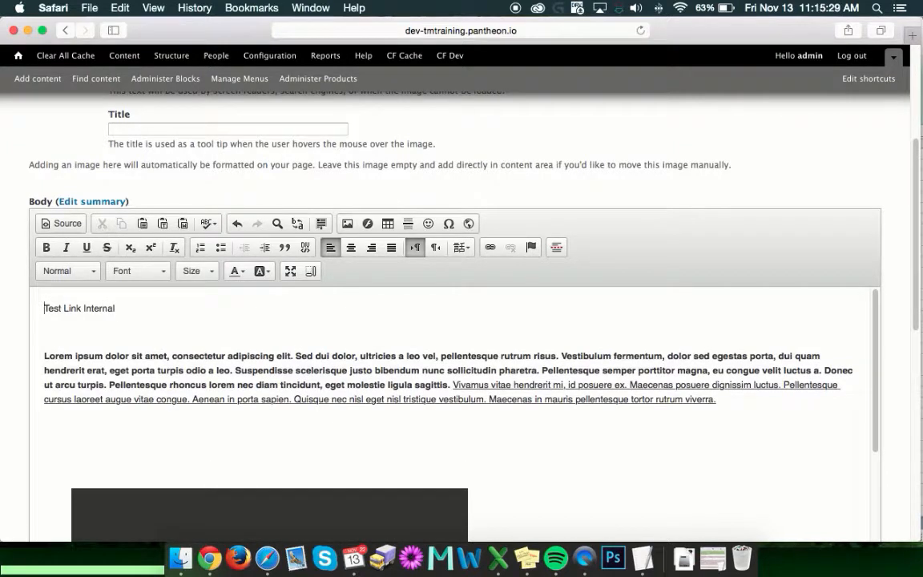
left_click(61, 330)
type("Test LinkE External")
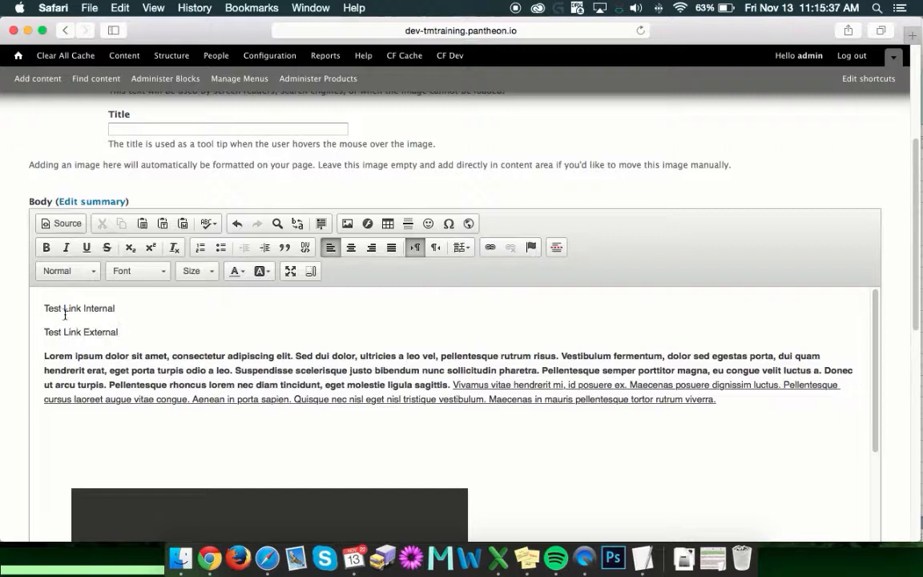
Link the text "Test Link Internal" to the URL /contact
left_click_drag(38, 308, 119, 313)
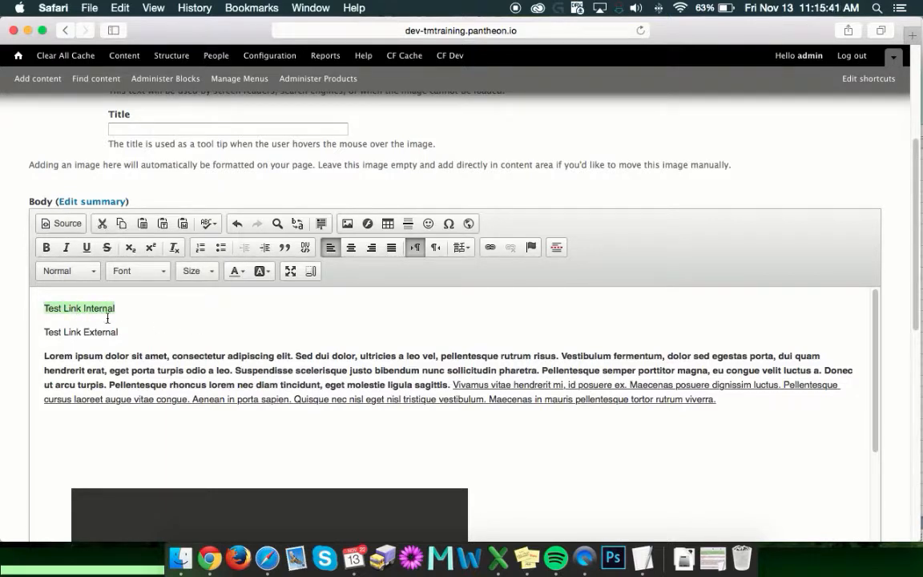
left_click(493, 252)
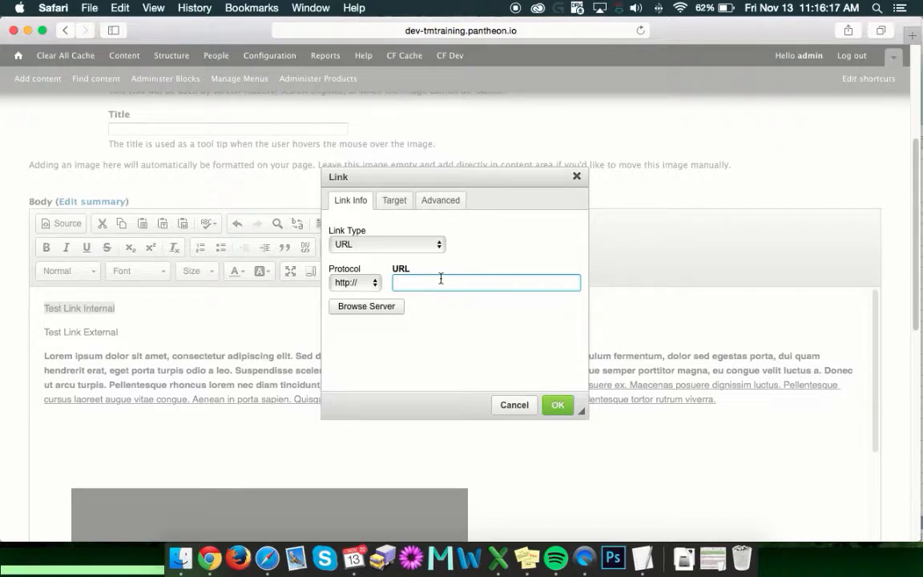
type("/contact")
left_click(558, 405)
left_click(113, 330)
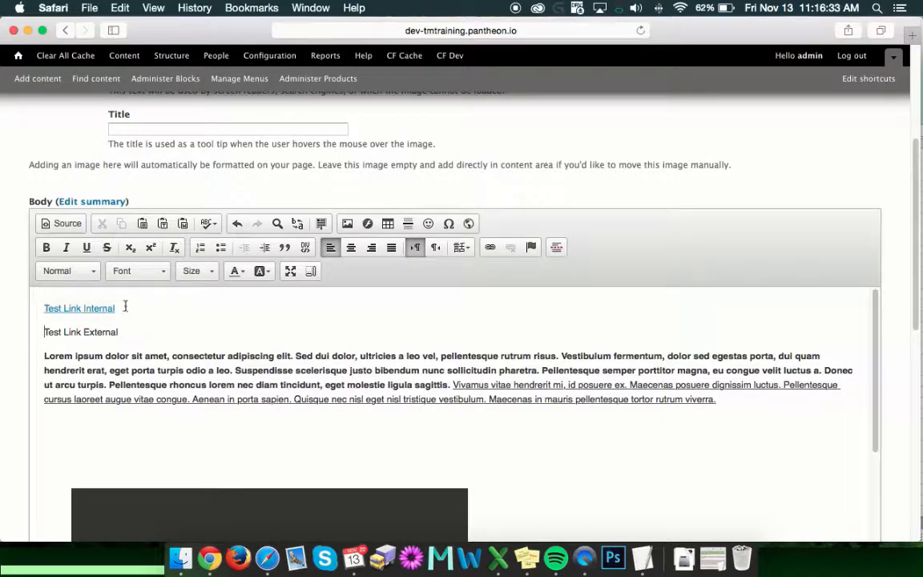
left_click(221, 333)
left_click_drag(43, 332, 136, 336)
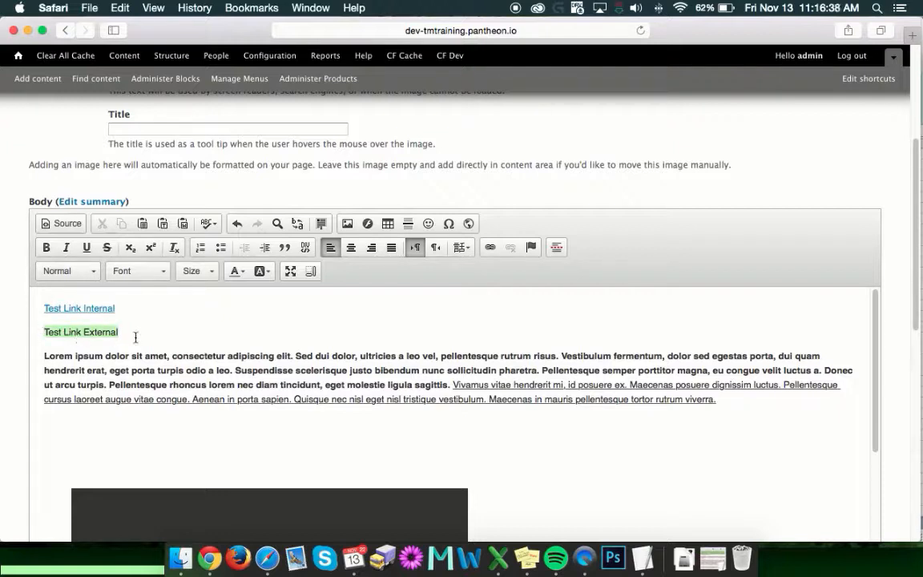
left_click(489, 249)
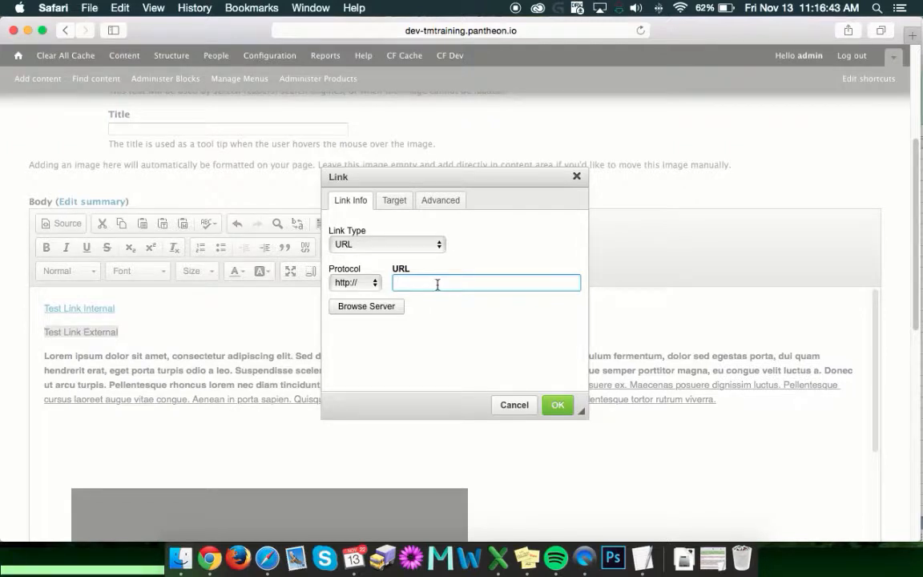
type("www.google.com")
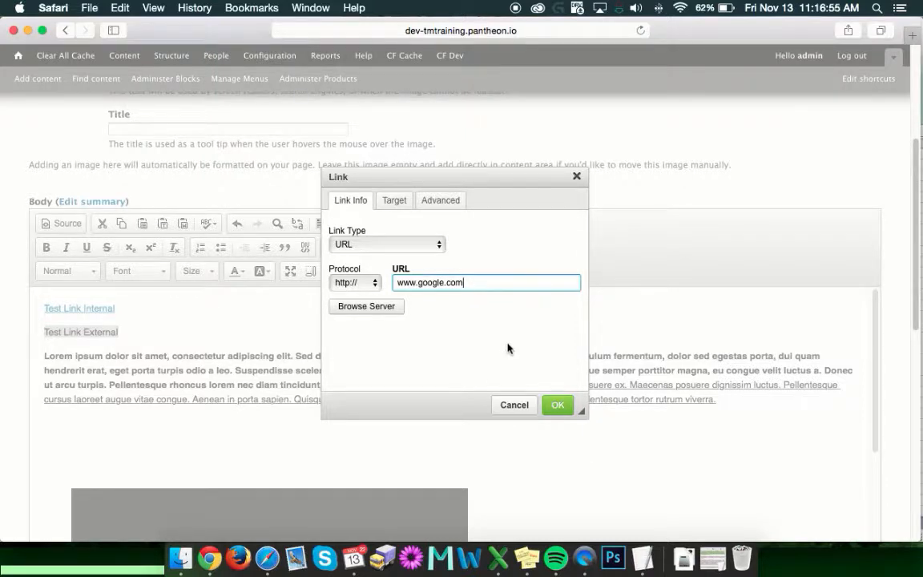
left_click(484, 325)
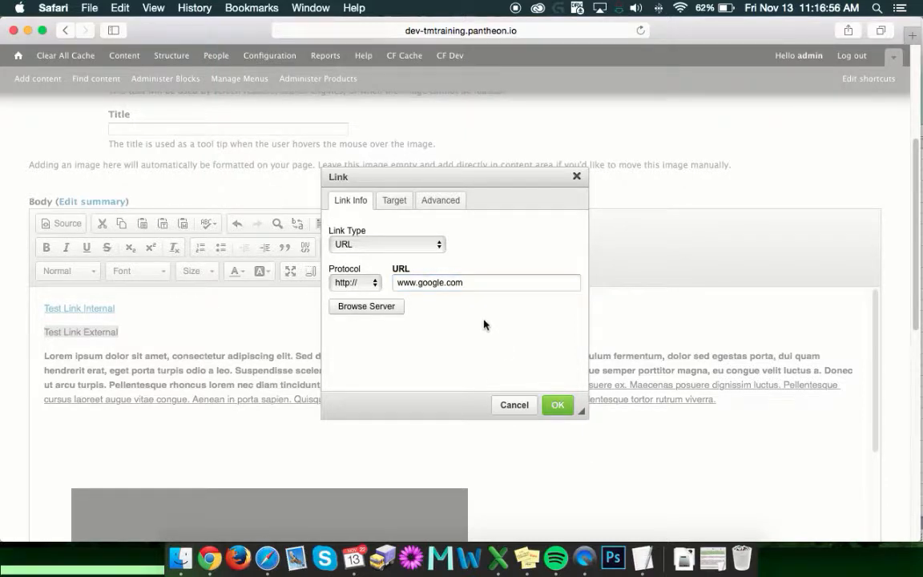
left_click(394, 200)
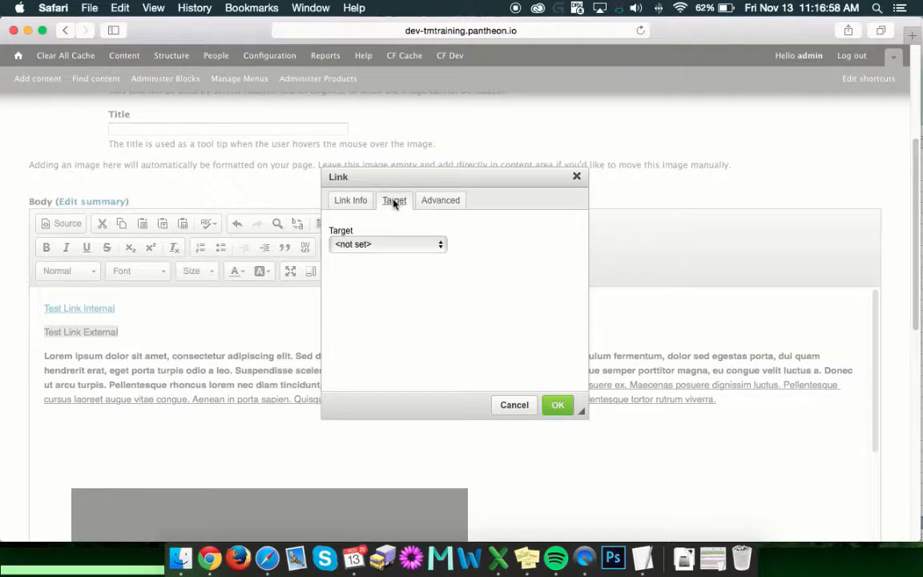
left_click(385, 246)
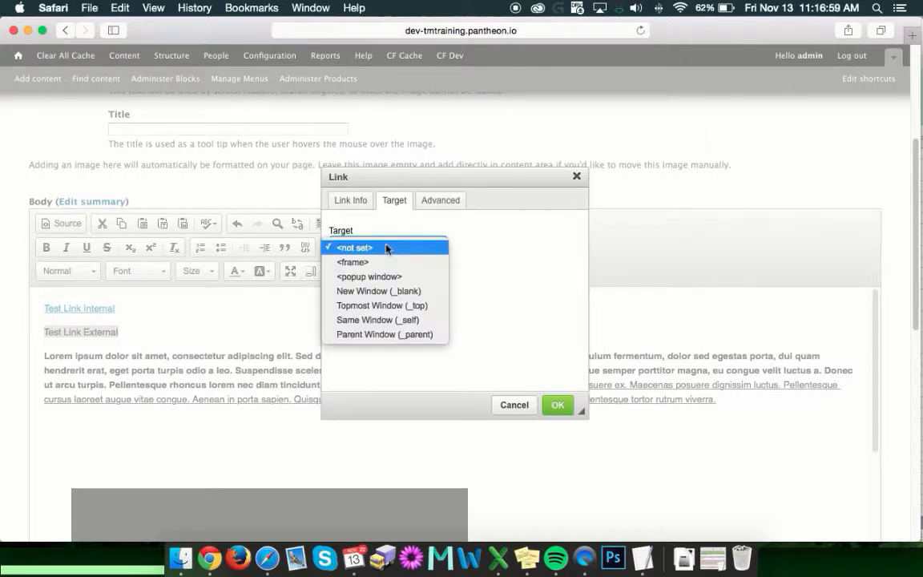
left_click(386, 291)
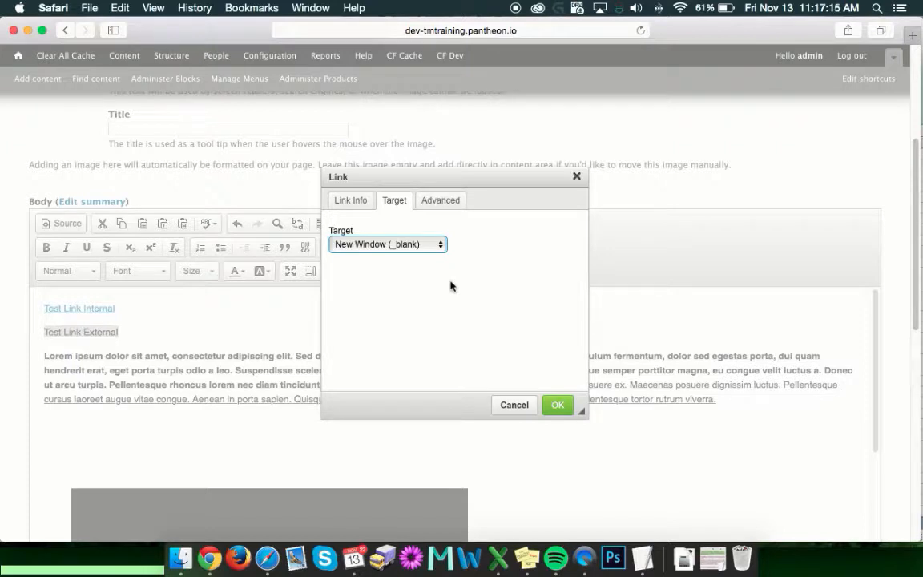
left_click(558, 405)
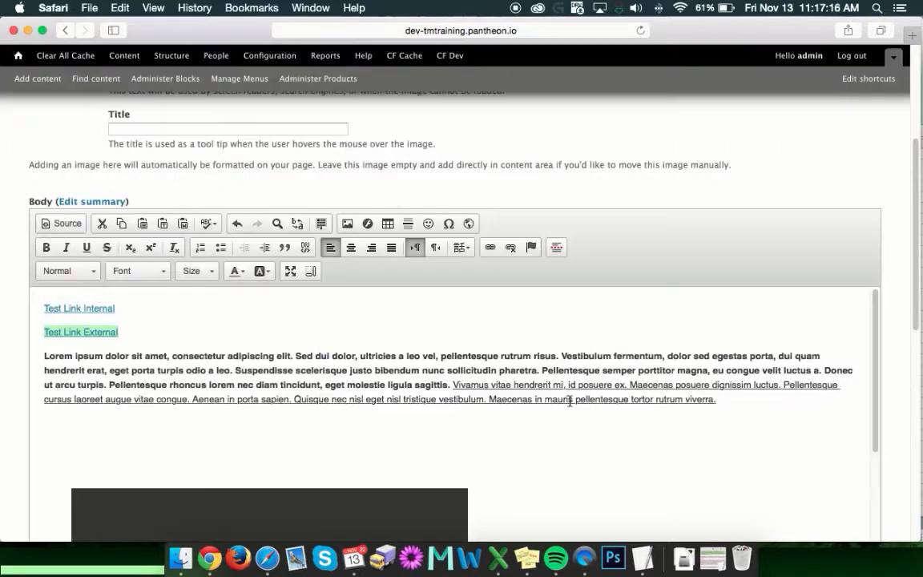
left_click(204, 332)
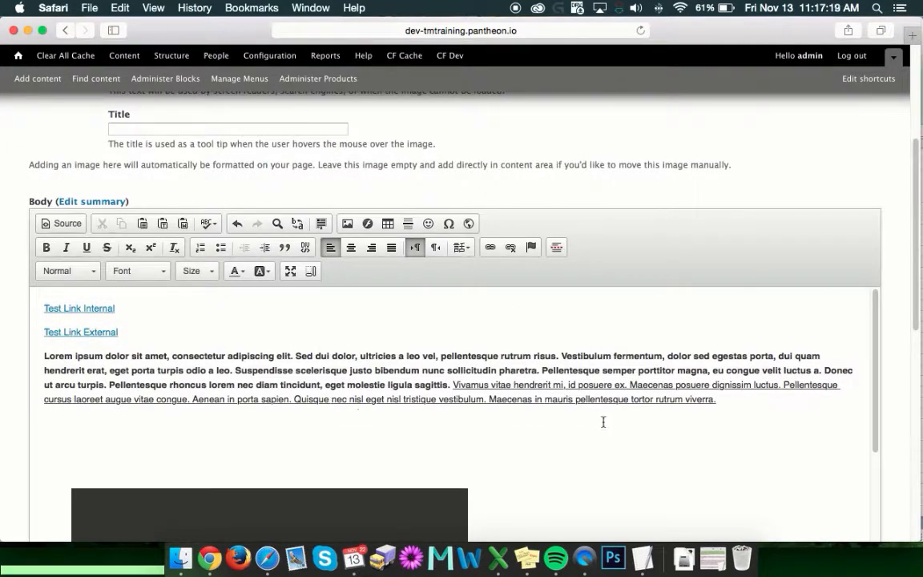
scroll(485, 396, "down", 3)
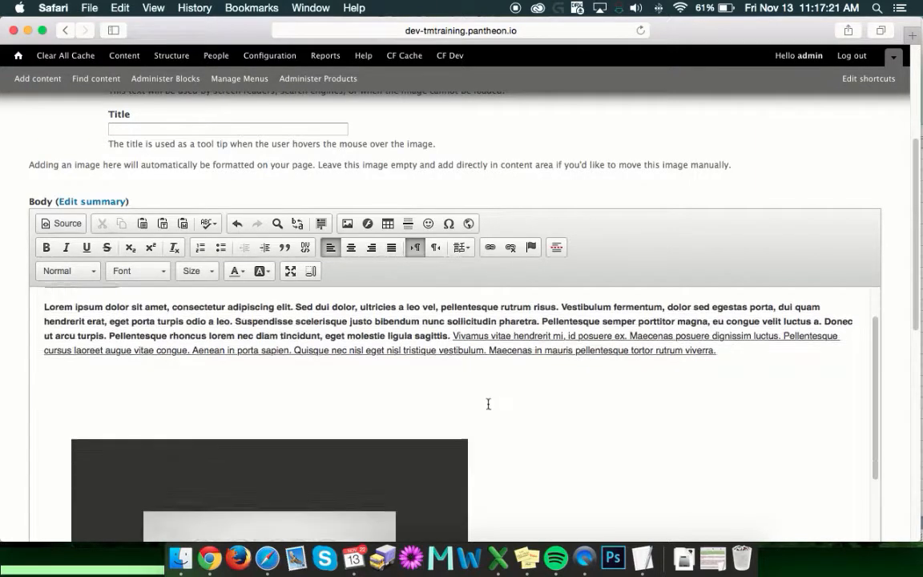
scroll(489, 378, "up", 2)
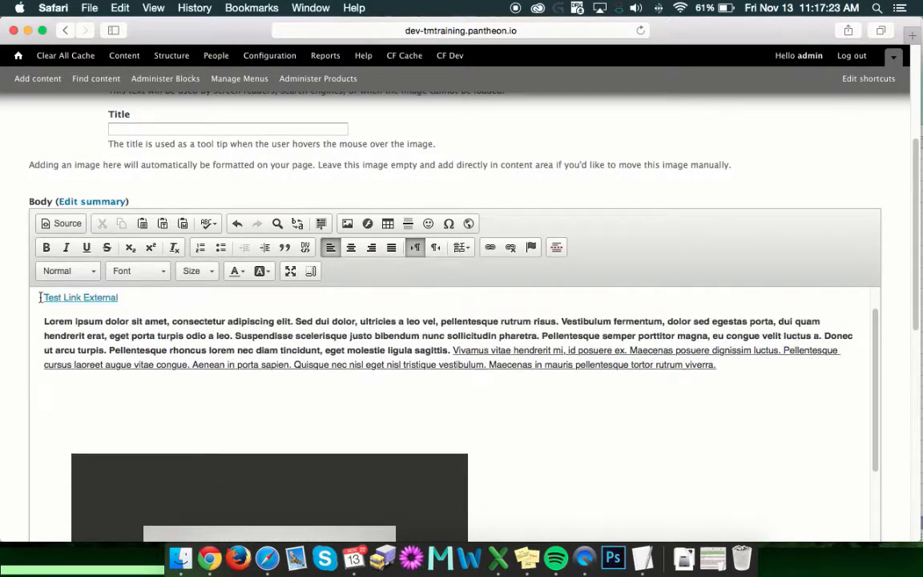
scroll(305, 337, "down", 3)
scroll(304, 338, "down", 10)
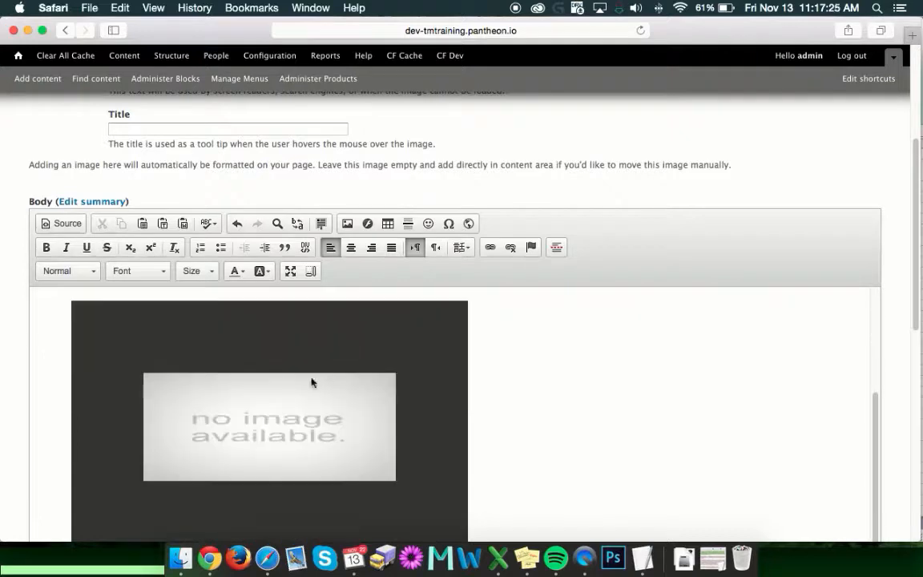
Enter "Title" as the page's tag, matching the page title
scroll(283, 385, "up", 3)
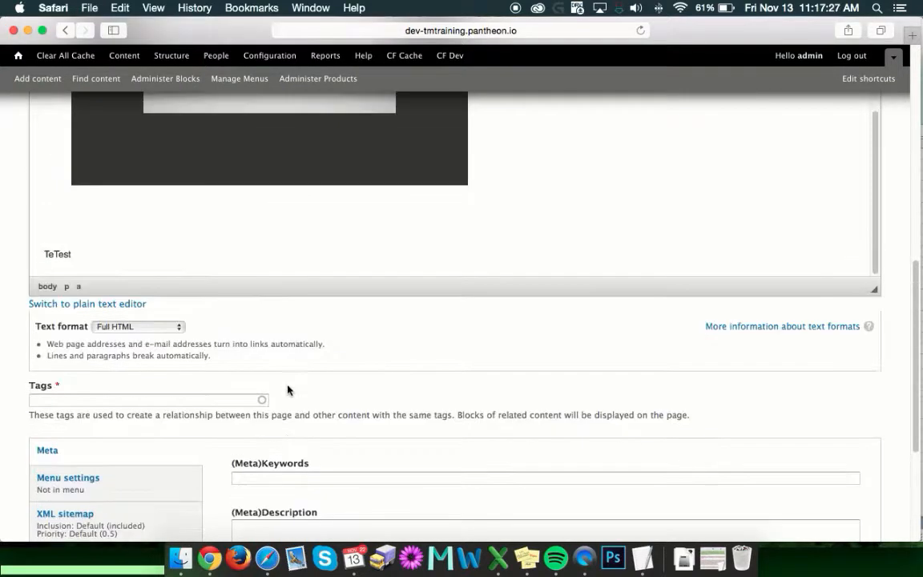
scroll(347, 379, "down", 1)
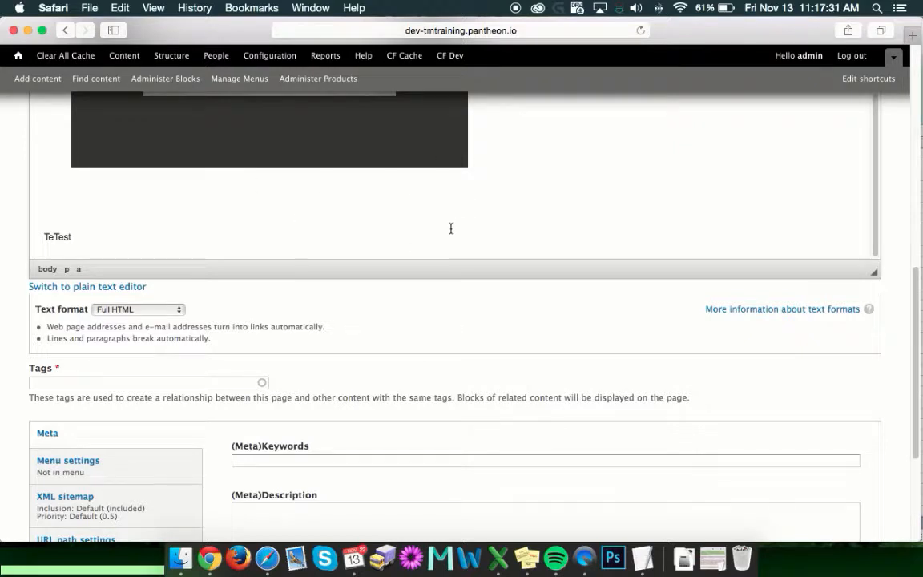
left_click(132, 380)
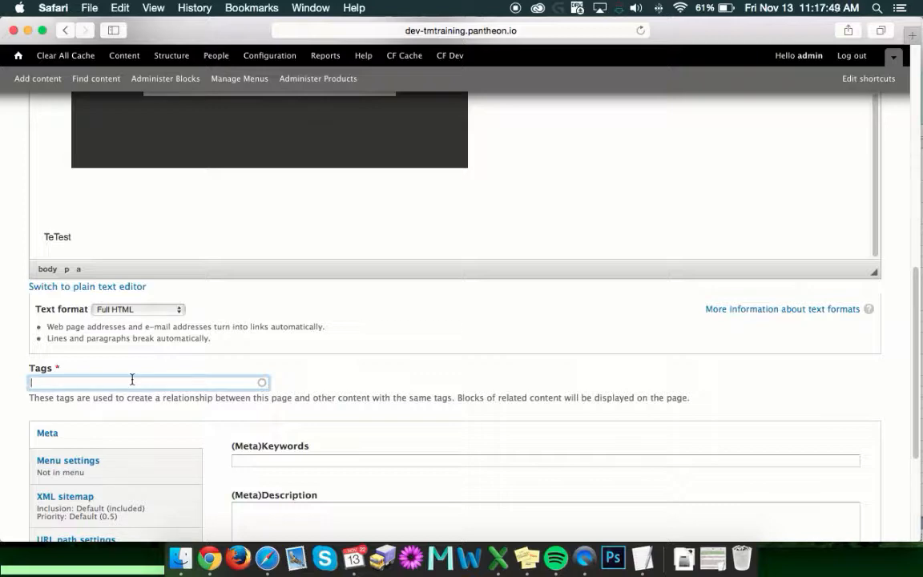
scroll(137, 372, "up", 10)
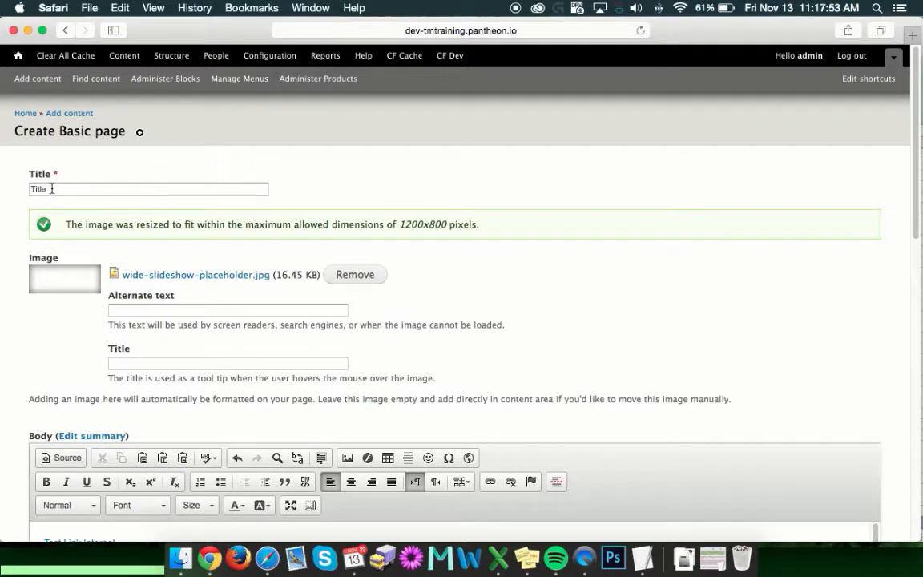
scroll(51, 189, "down", 15)
left_click(83, 488)
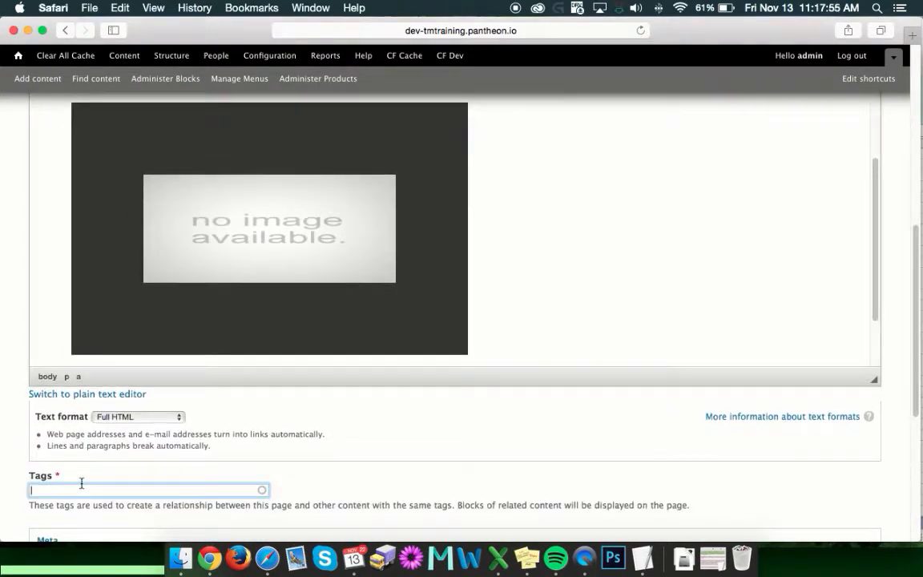
type("Title")
Provide a menu link for the page in its menu settings, keeping "Title" as the menu link title
scroll(176, 400, "down", 3)
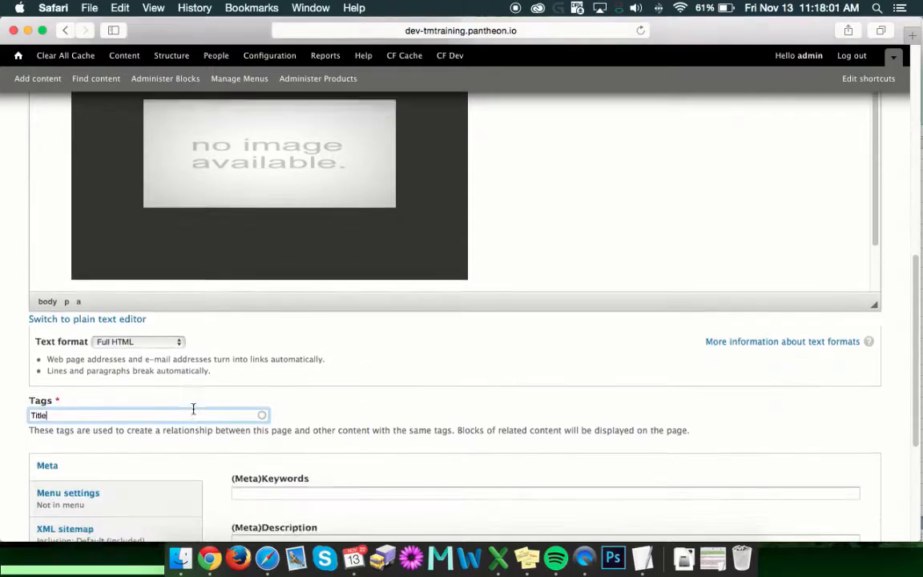
scroll(162, 385, "down", 2)
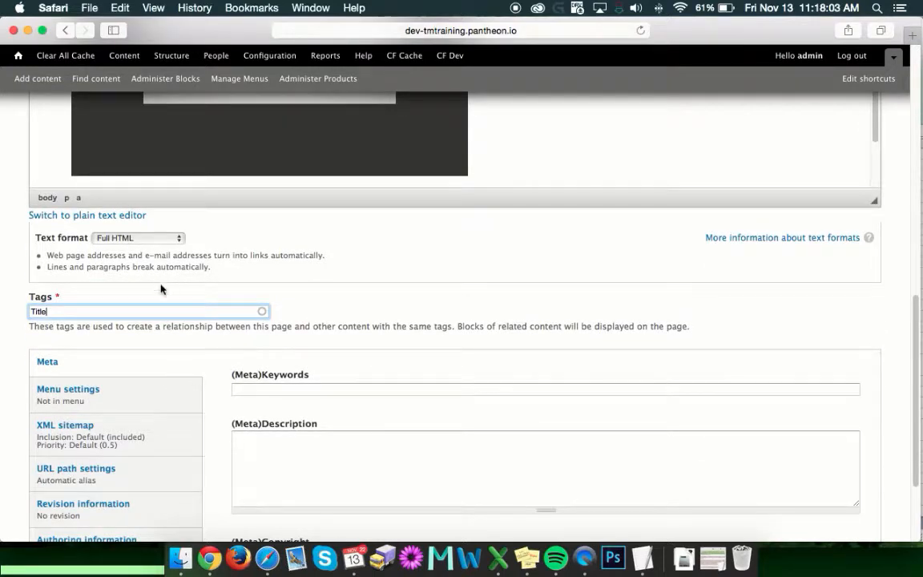
scroll(196, 280, "down", 3)
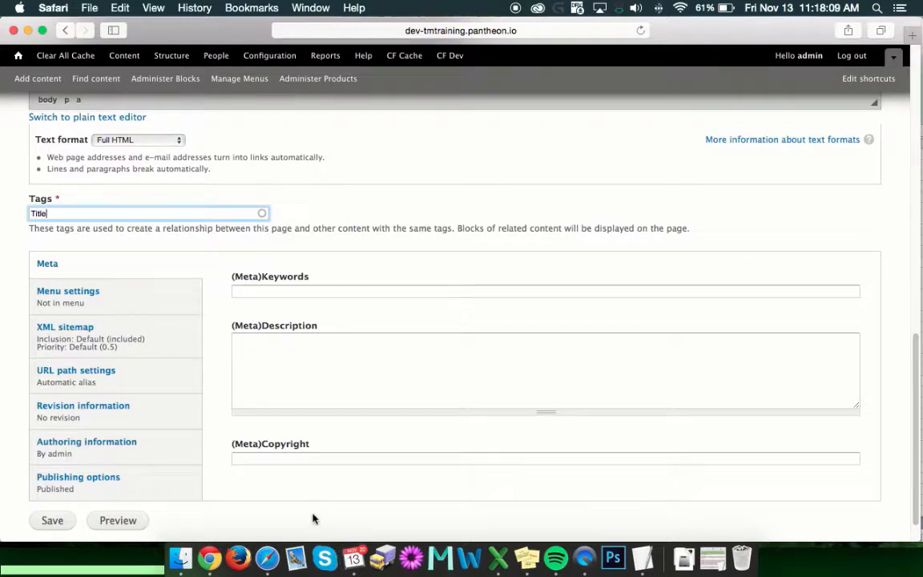
left_click(313, 518)
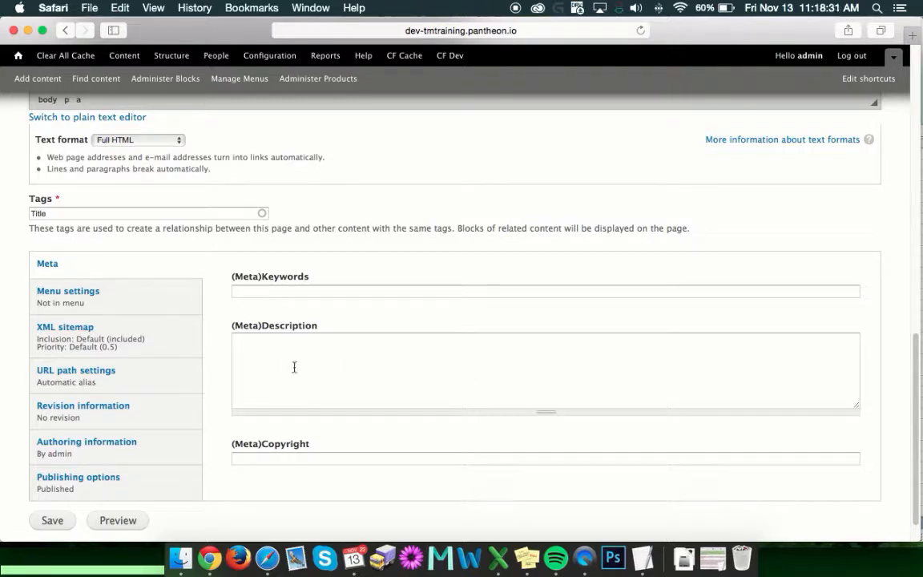
left_click(86, 310)
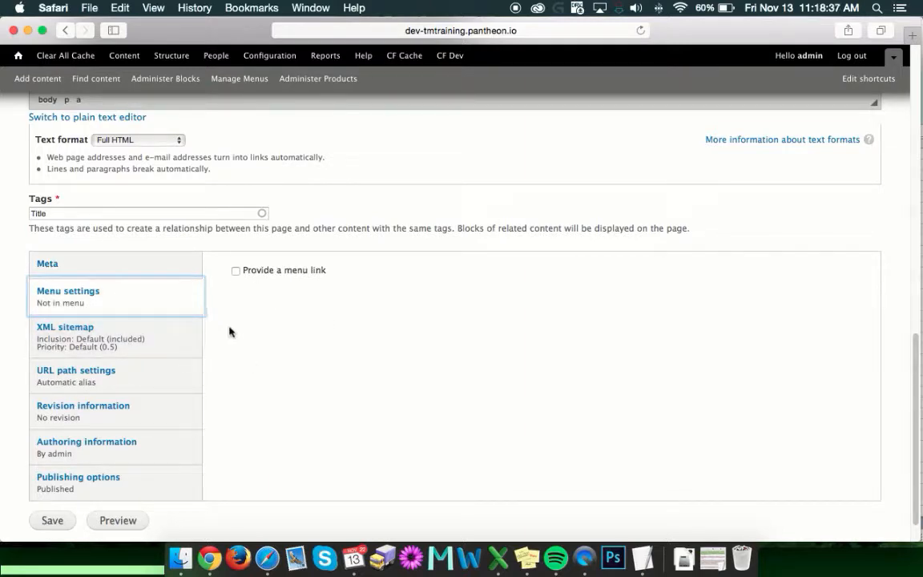
scroll(232, 330, "up", 3)
scroll(310, 307, "up", 10)
scroll(309, 303, "down", 10)
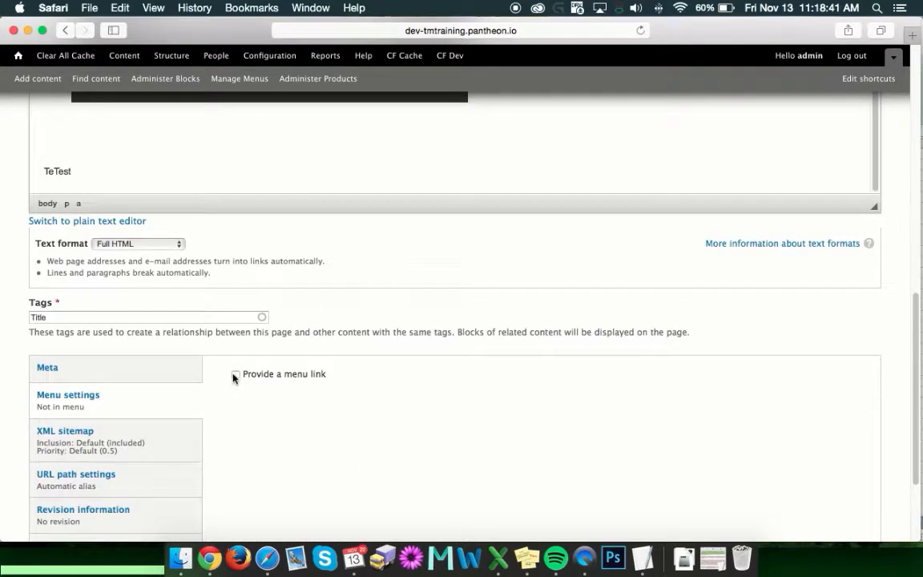
left_click(236, 374)
scroll(336, 381, "down", 1)
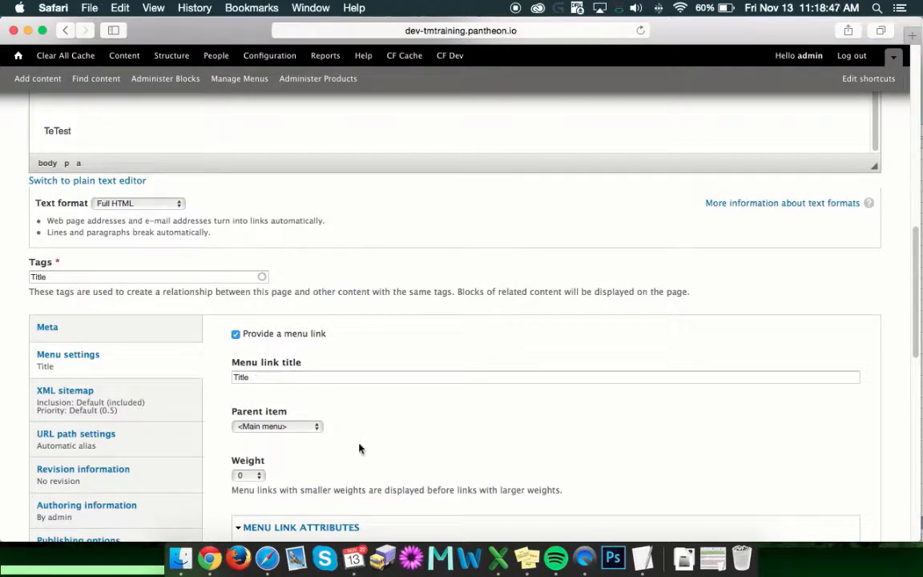
scroll(394, 426, "down", 1)
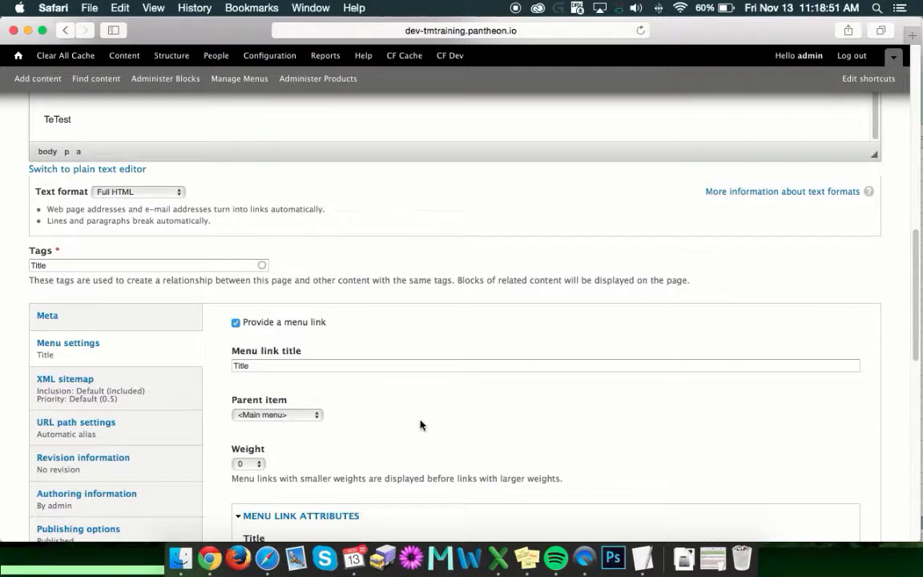
Switch the menu link's parent item to About and back to <Main menu>
left_click(290, 416)
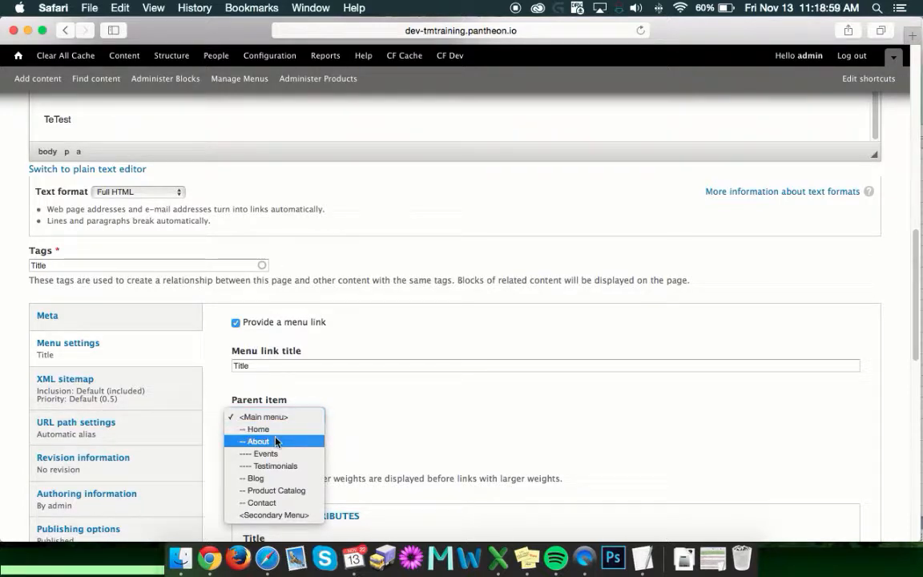
left_click(275, 441)
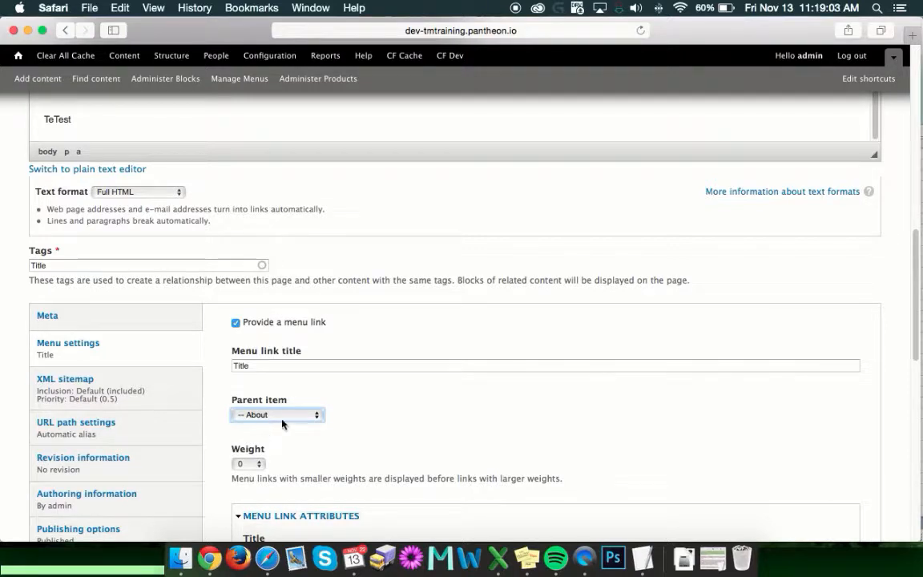
left_click(274, 416)
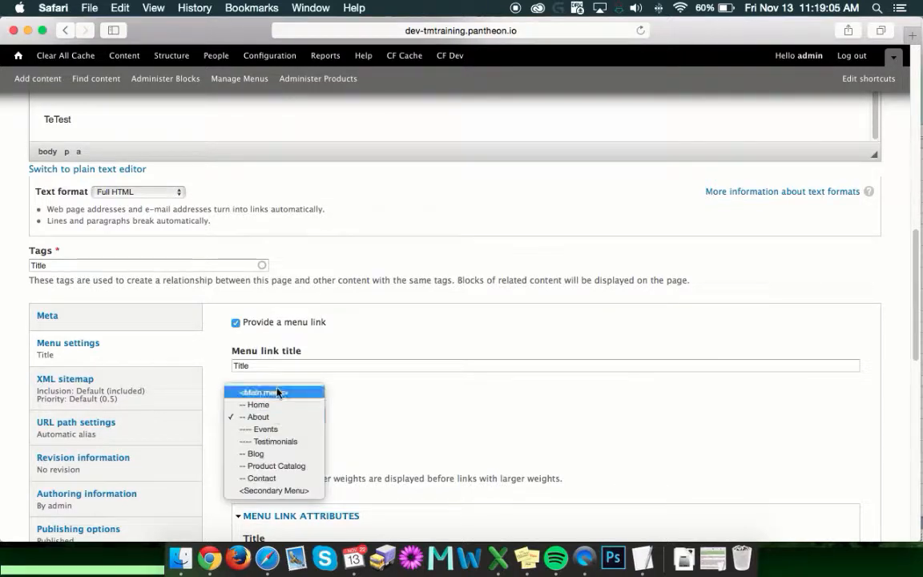
left_click(369, 410)
left_click(411, 407)
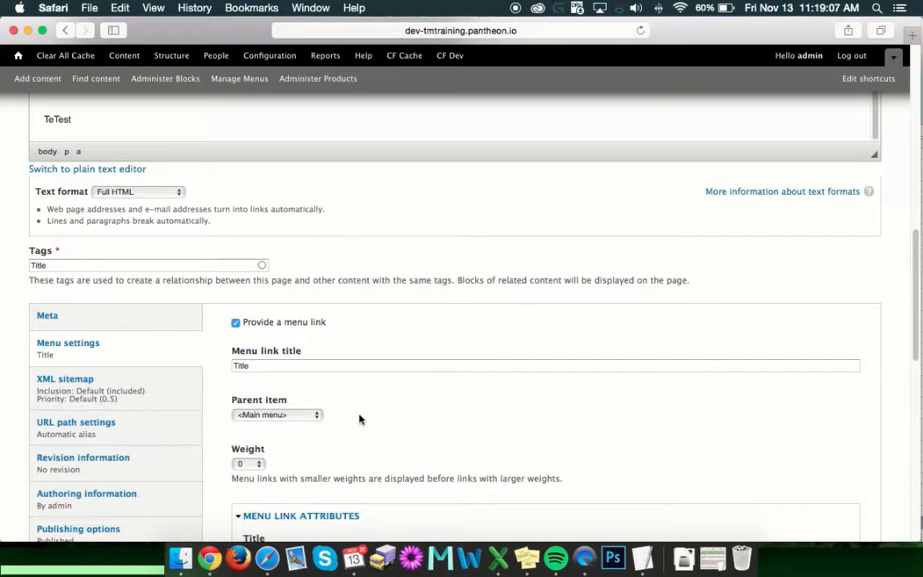
Collapse the Menu Link Attributes section of the page's menu settings
scroll(424, 436, "down", 3)
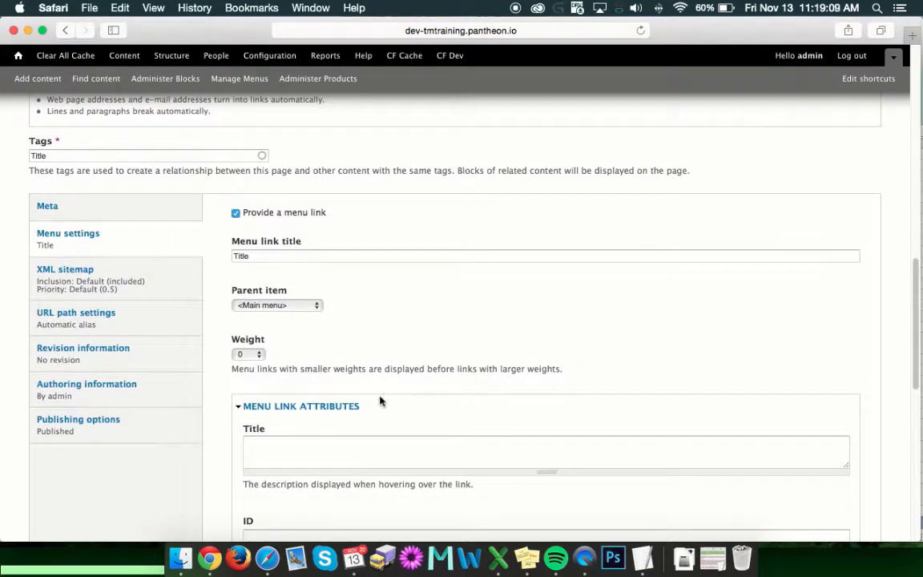
scroll(263, 436, "down", 3)
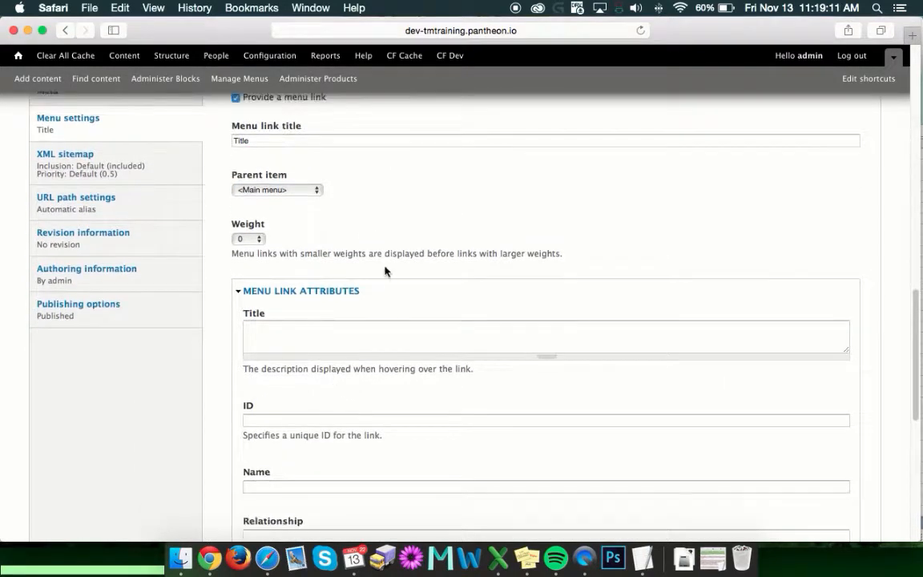
left_click(250, 294)
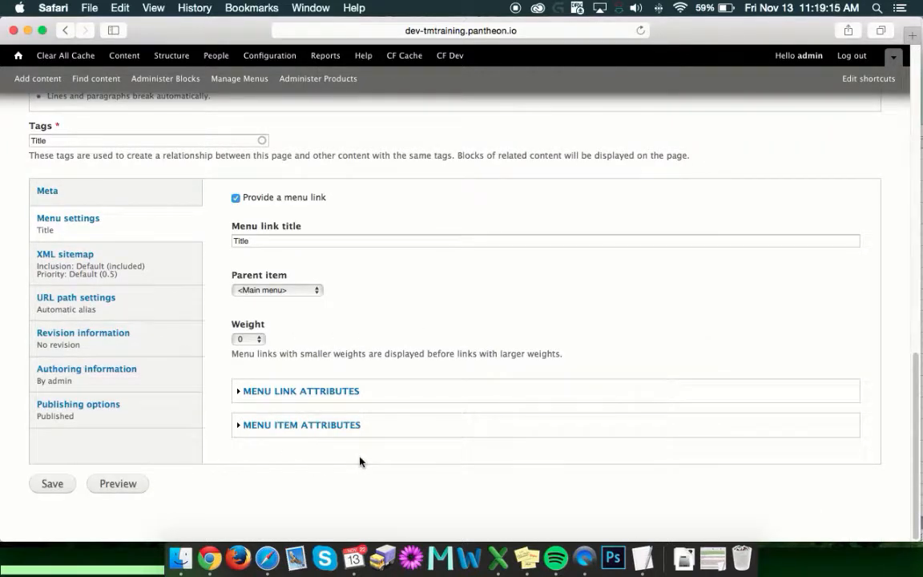
Turn off the automatic URL alias for the page and set a custom URL alias of title1
left_click(92, 310)
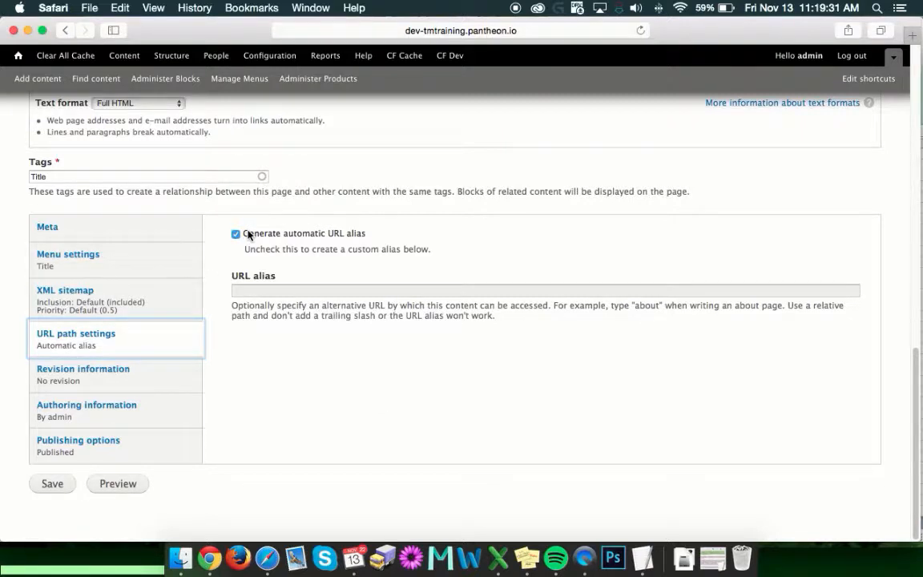
scroll(269, 232, "up", 5)
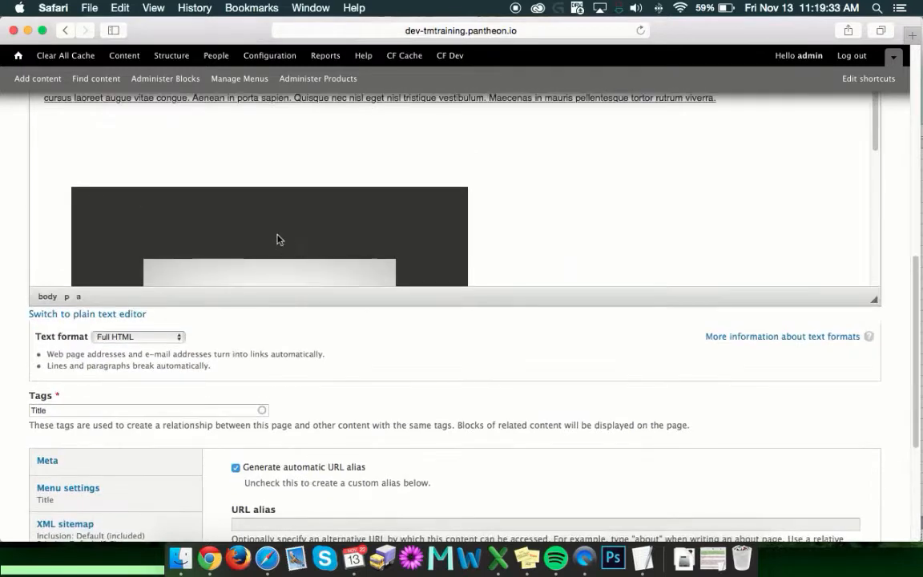
scroll(276, 240, "up", 10)
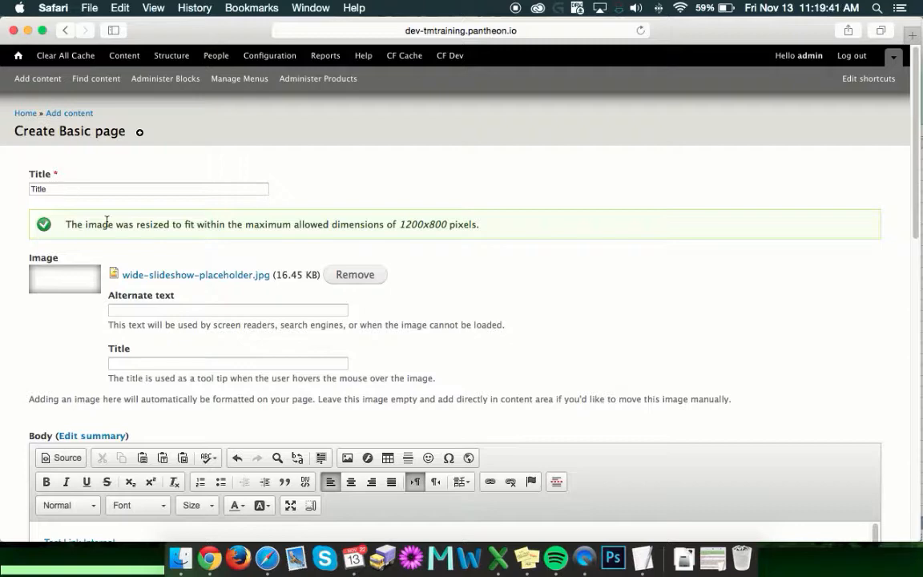
scroll(108, 221, "down", 15)
scroll(398, 376, "down", 5)
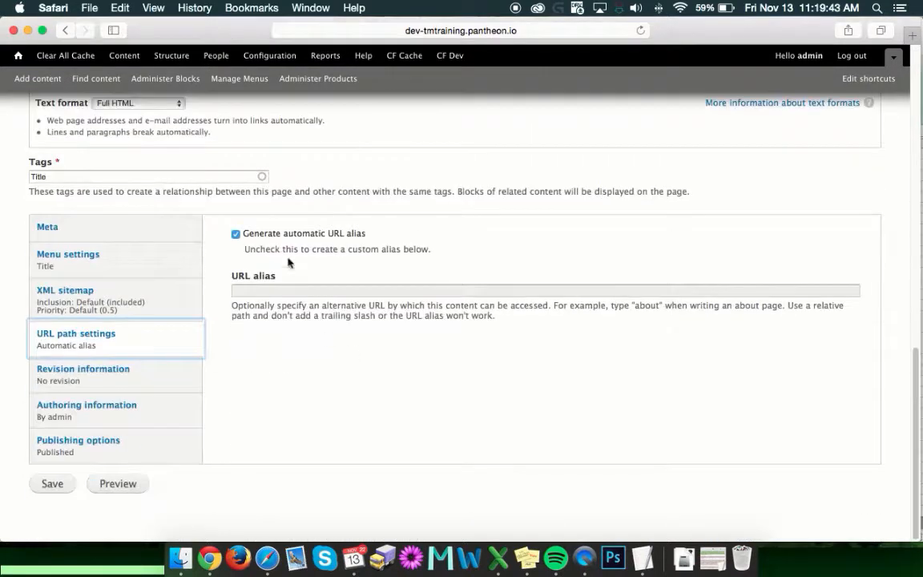
left_click(235, 234)
left_click(273, 291)
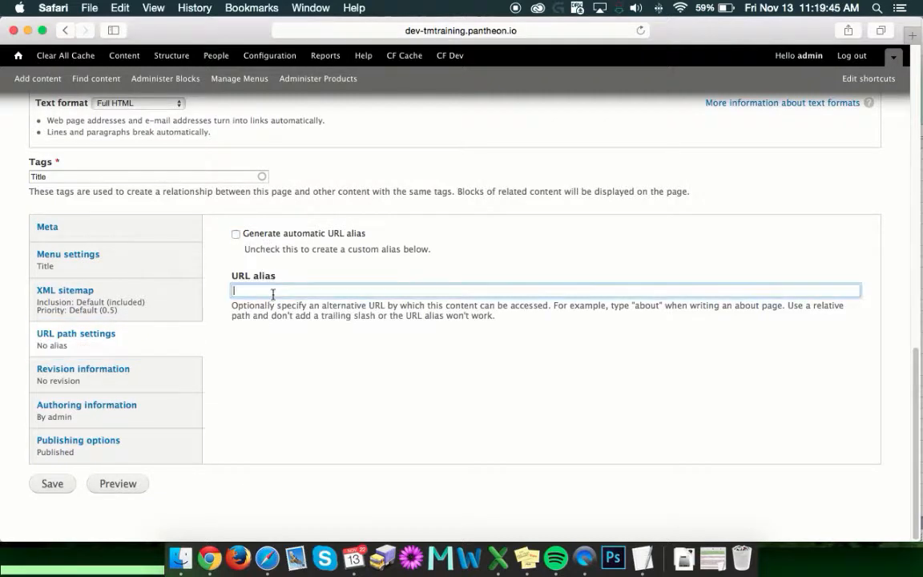
type("title1")
Review the page's revision information and authoring information, including the author and the required format of the Authored on date
left_click(94, 385)
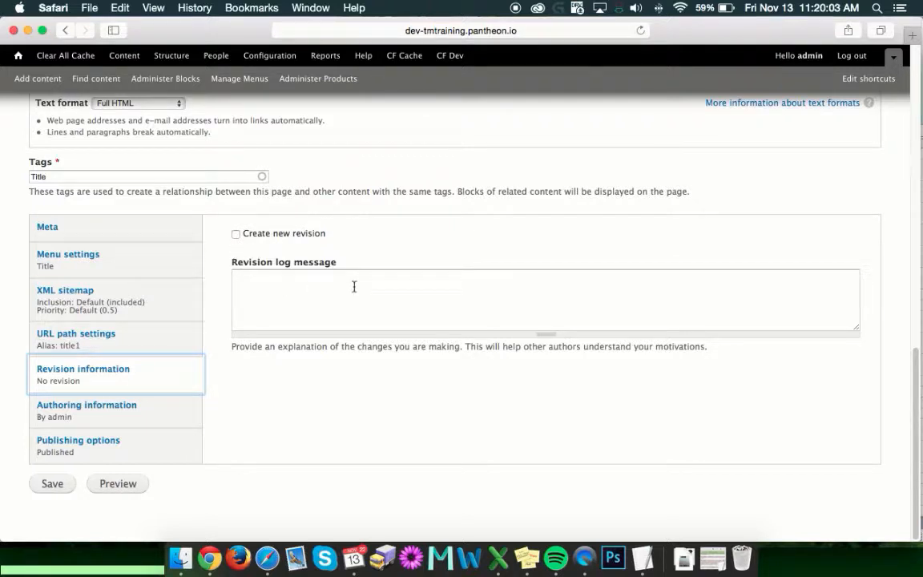
left_click(119, 404)
scroll(521, 260, "up", 5)
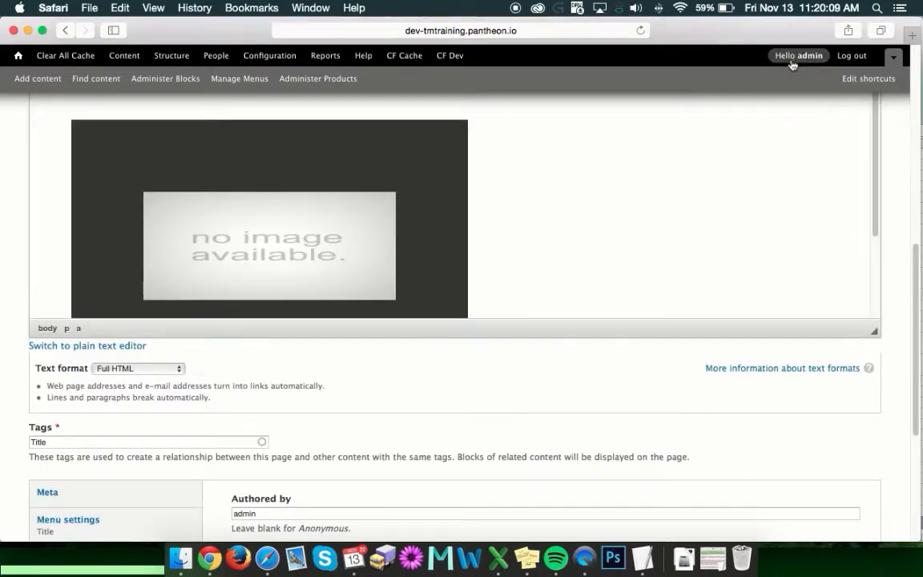
scroll(377, 285, "down", 4)
scroll(322, 383, "down", 2)
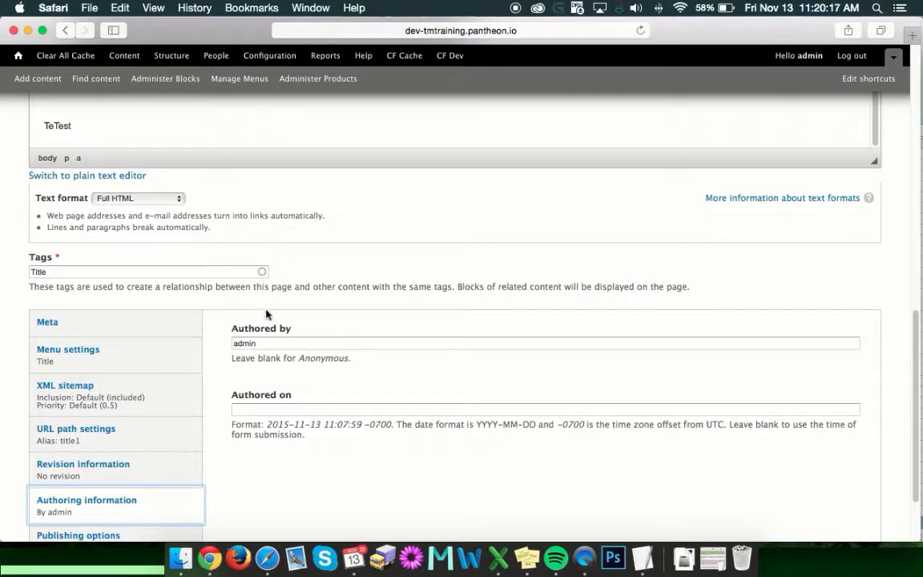
scroll(247, 421, "down", 1)
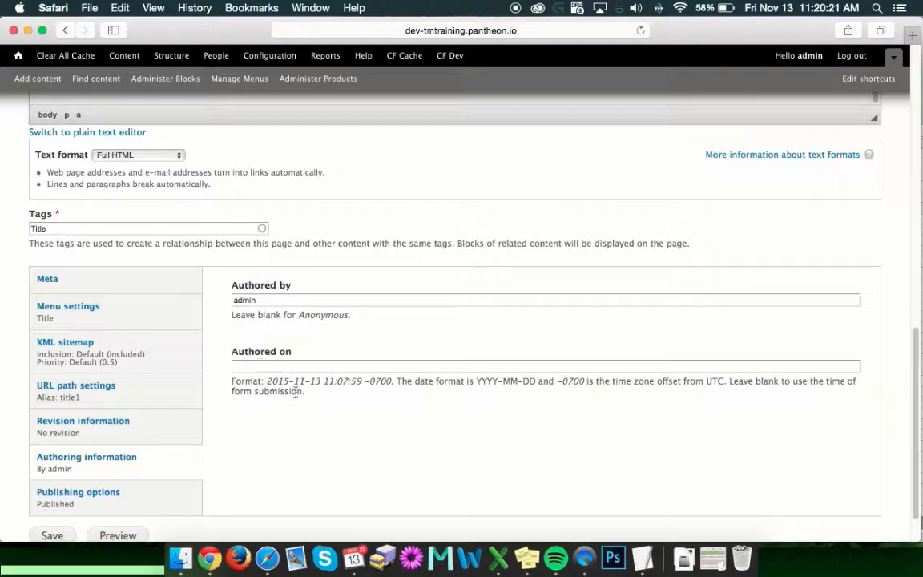
left_click_drag(267, 381, 367, 406)
left_click(293, 362)
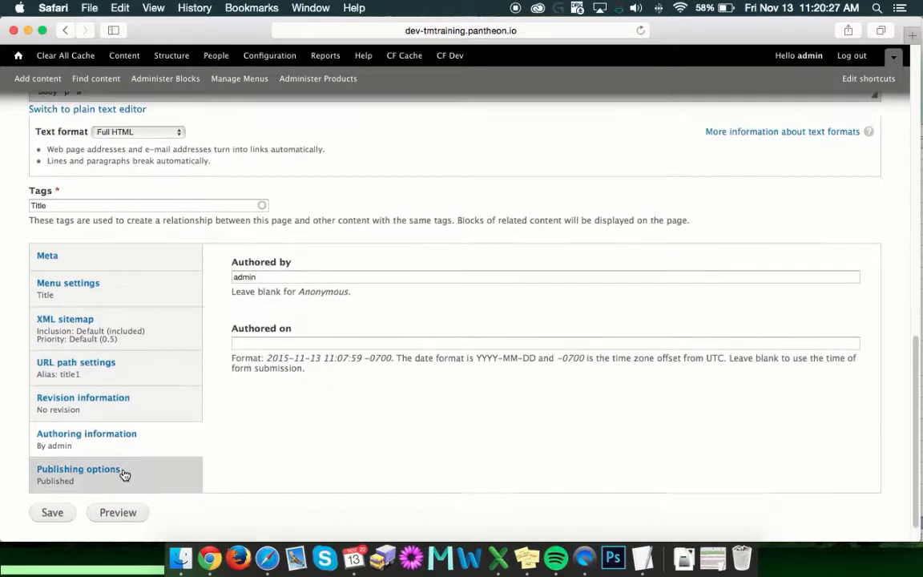
scroll(200, 461, "down", 1)
Turn the Published option off and back on in the page's publishing options
left_click(122, 472)
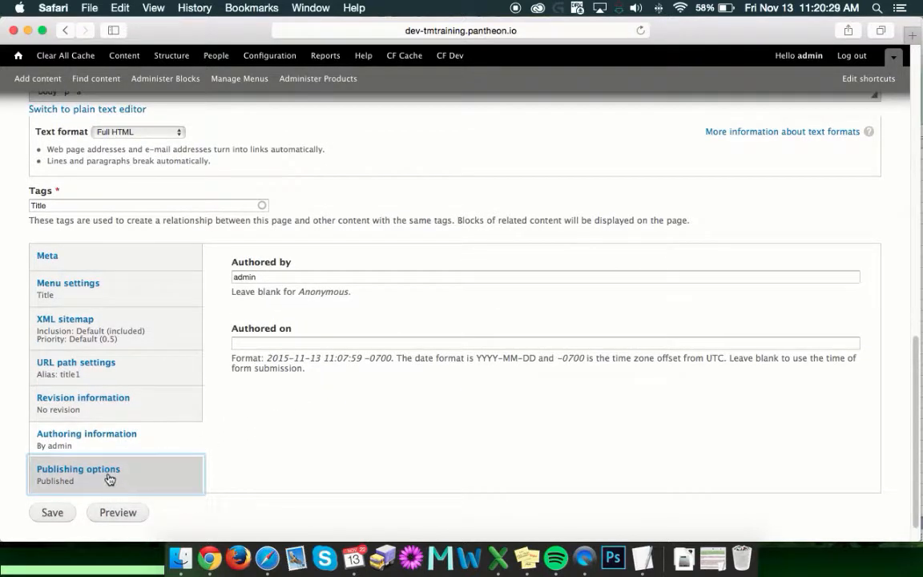
left_click(113, 477)
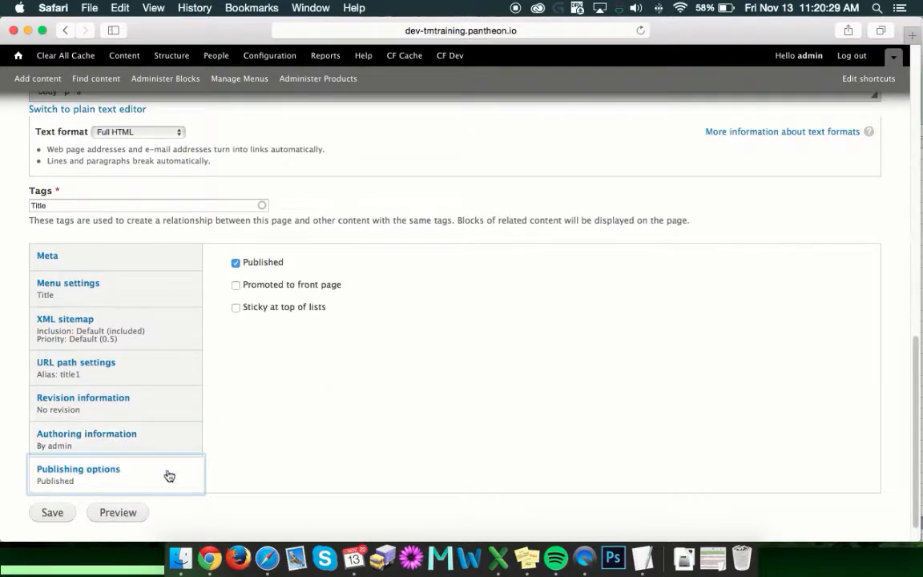
left_click(237, 265)
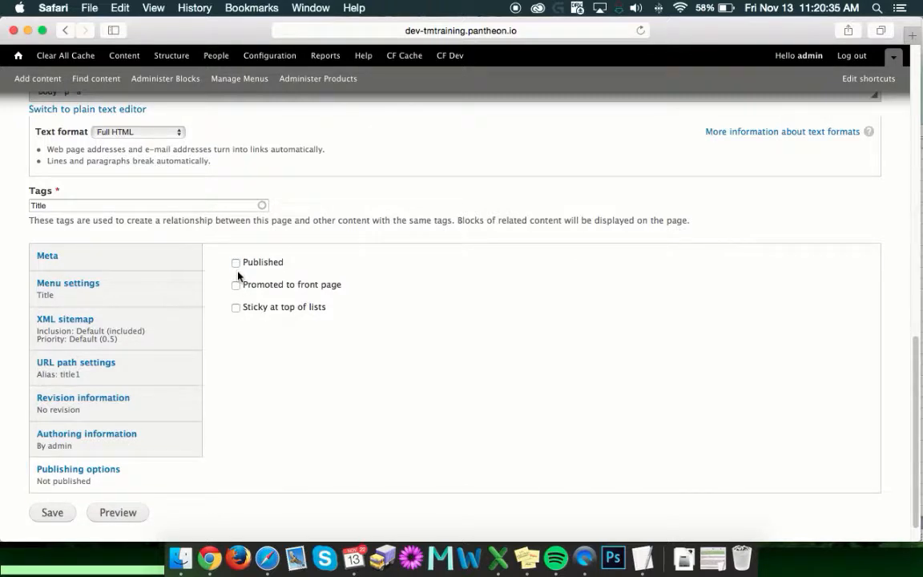
left_click(235, 265)
Save the new Basic page and look over the resulting page
left_click(46, 513)
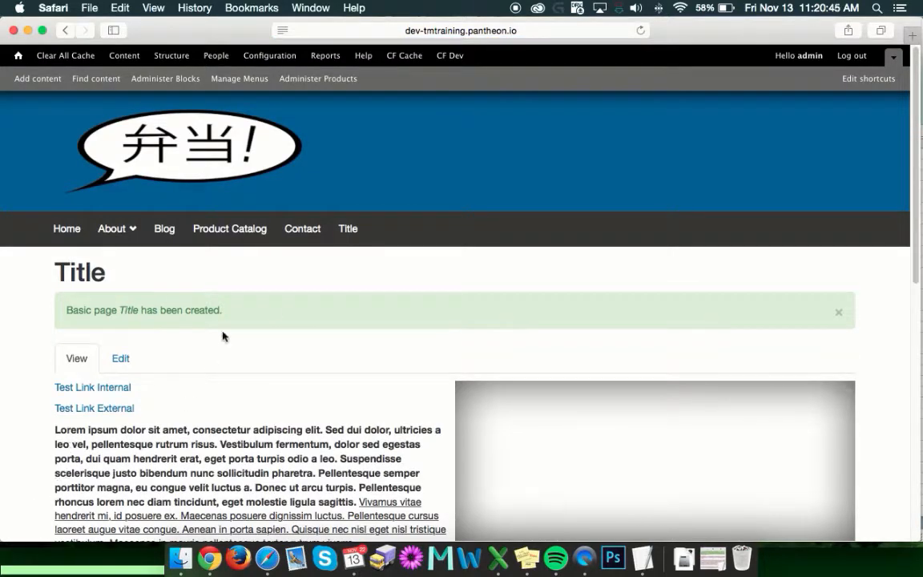
scroll(295, 292, "down", 1)
scroll(309, 285, "down", 1)
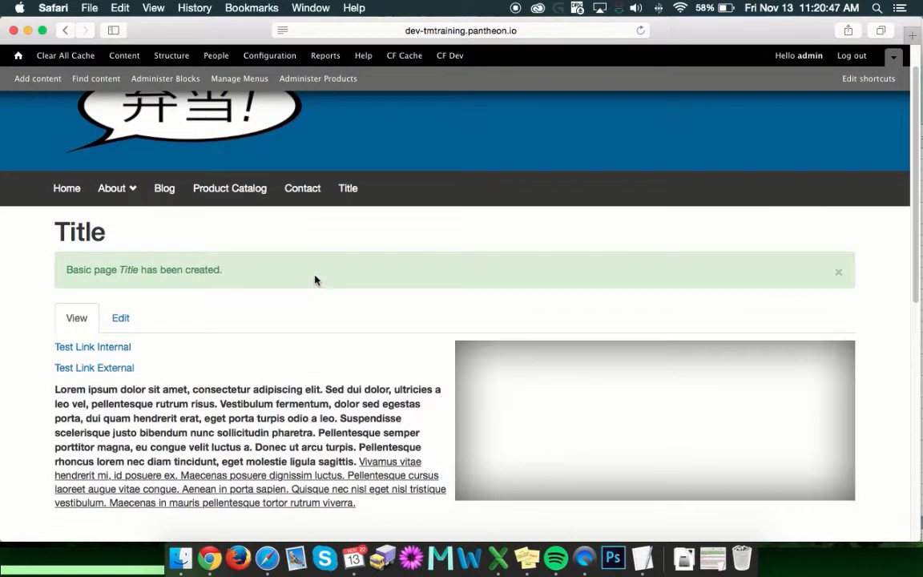
Examine the saved page's links, formatted body text and images from top to bottom
scroll(389, 285, "down", 3)
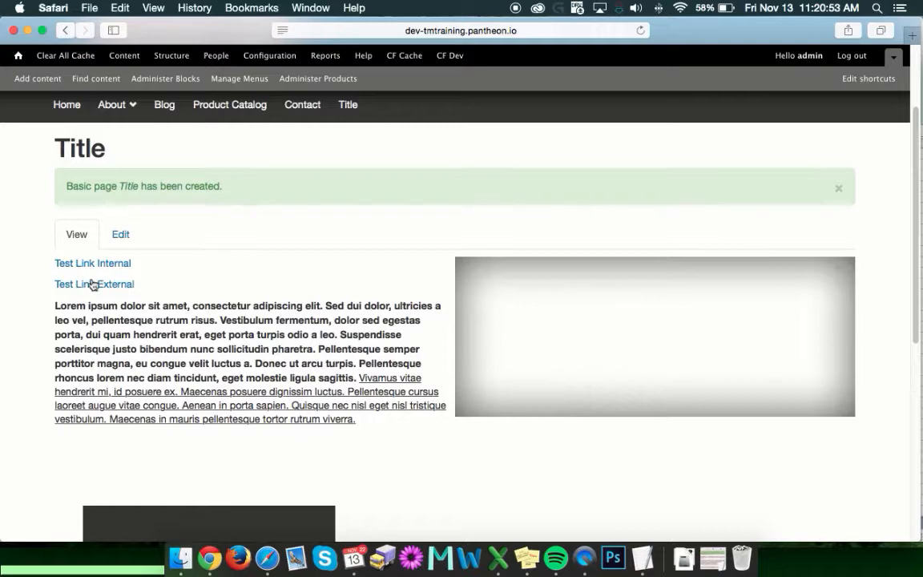
triple_click(40, 308)
scroll(40, 307, "down", 5)
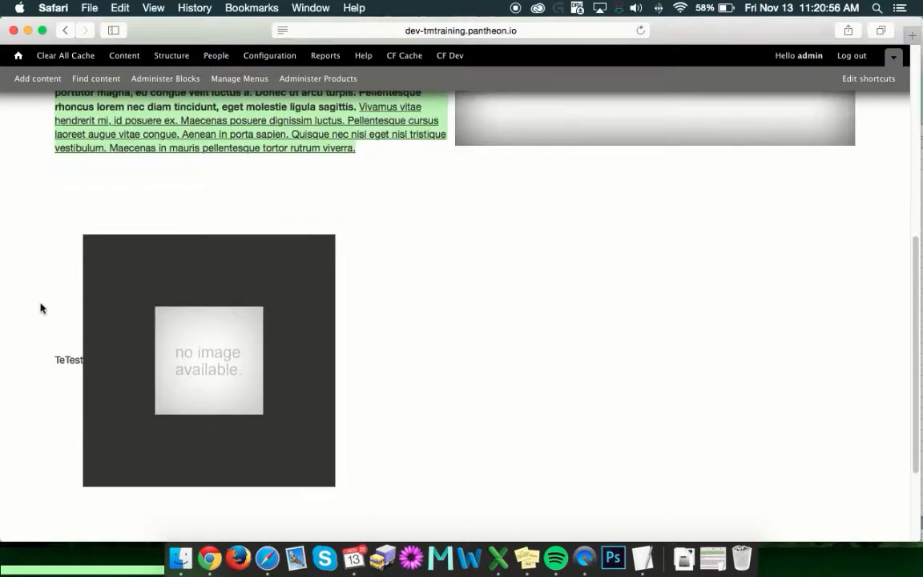
left_click_drag(40, 250, 337, 489)
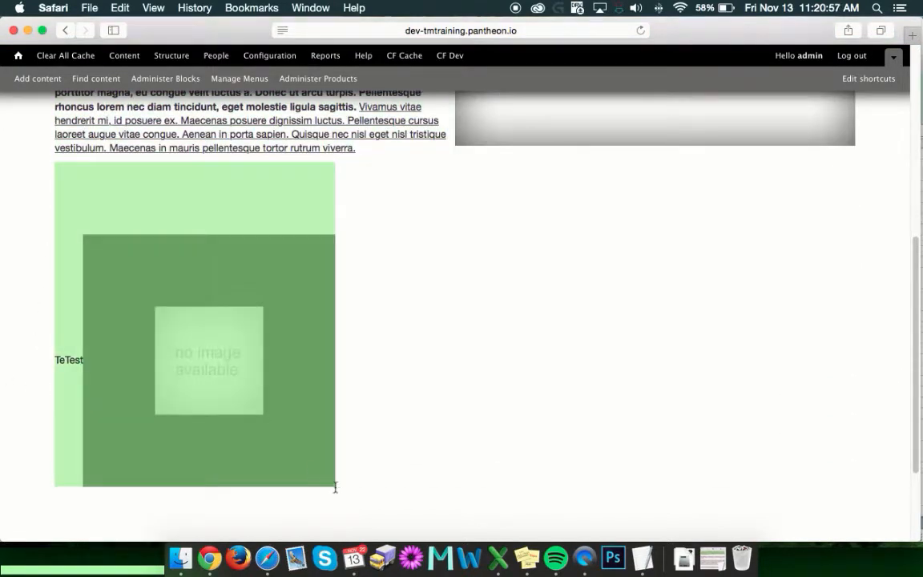
left_click(425, 390)
scroll(409, 374, "up", 2)
scroll(409, 373, "up", 5)
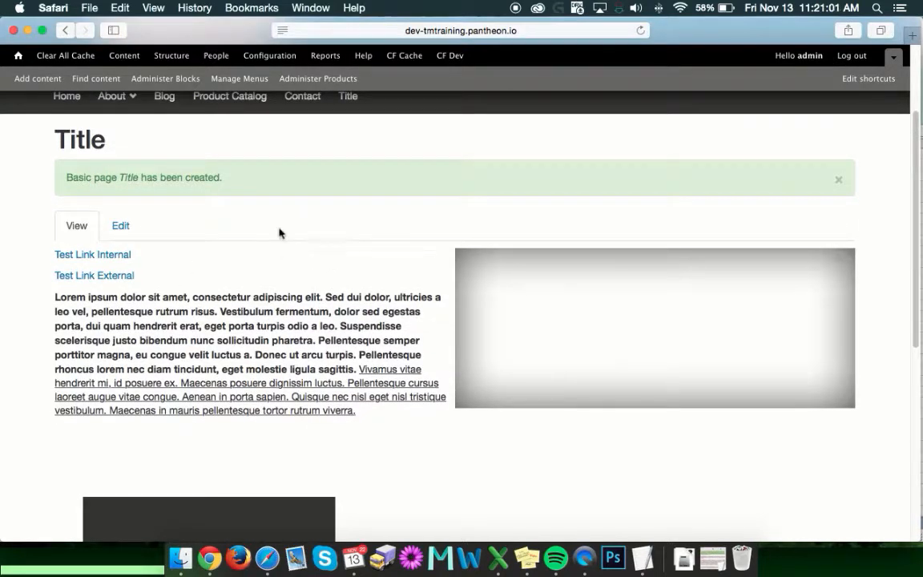
scroll(286, 232, "down", 1)
scroll(293, 239, "up", 5)
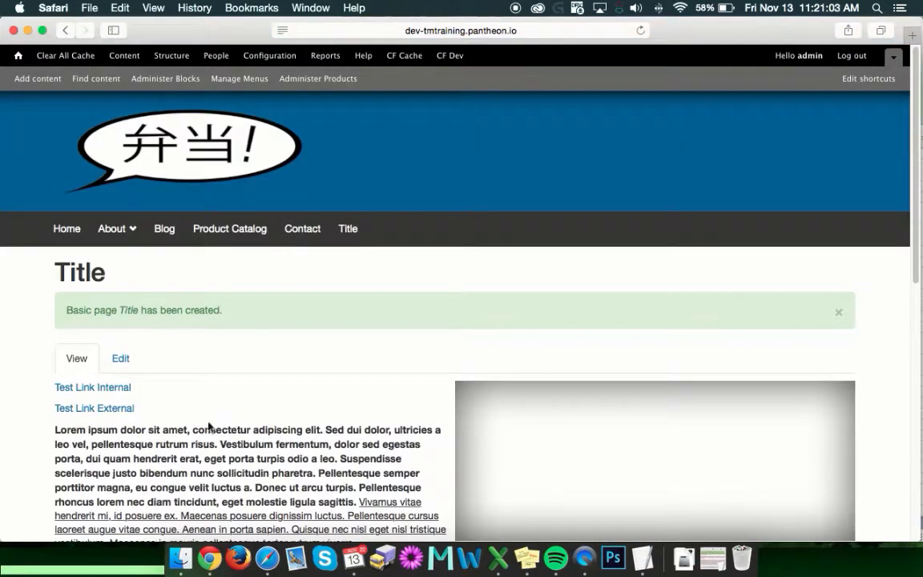
Test the Test Link Internal and Test Link External links in the body, returning to the Title page after each
left_click(118, 389)
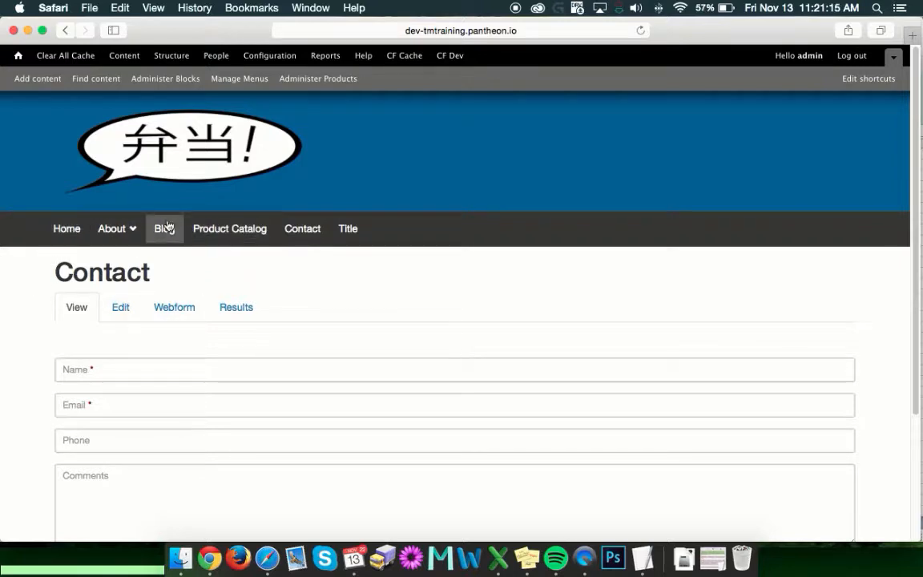
left_click(65, 31)
scroll(228, 296, "down", 2)
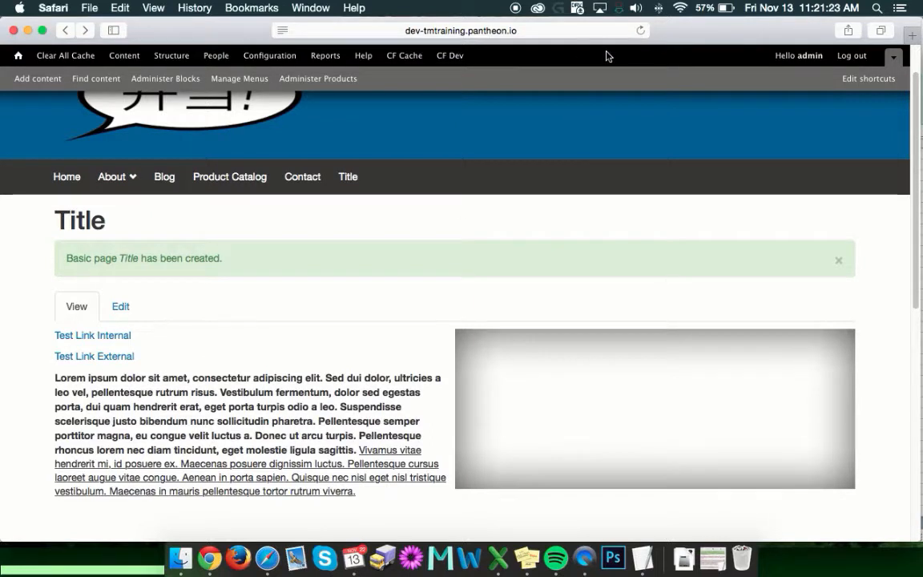
left_click(103, 355)
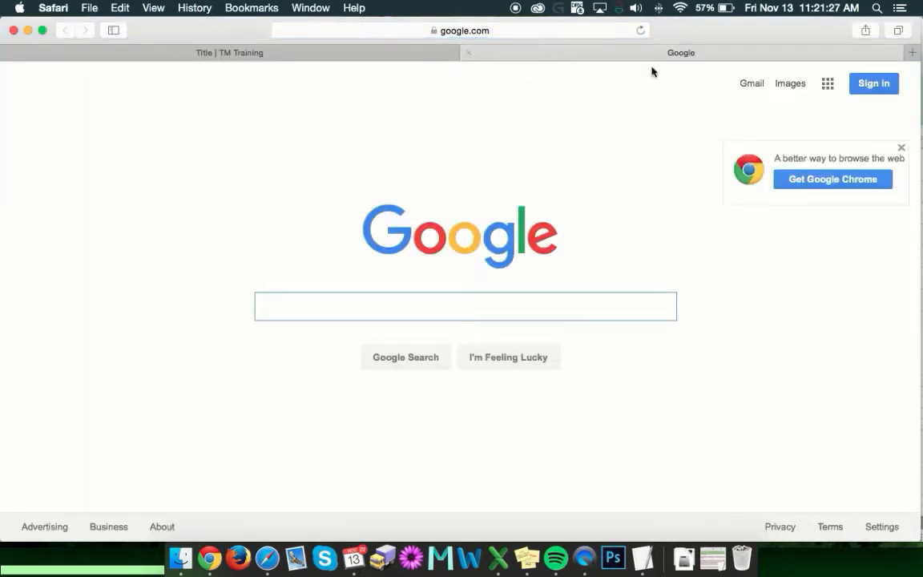
left_click(469, 53)
Look over the Title page's body and image once more and dismiss the page creation message
scroll(196, 338, "down", 5)
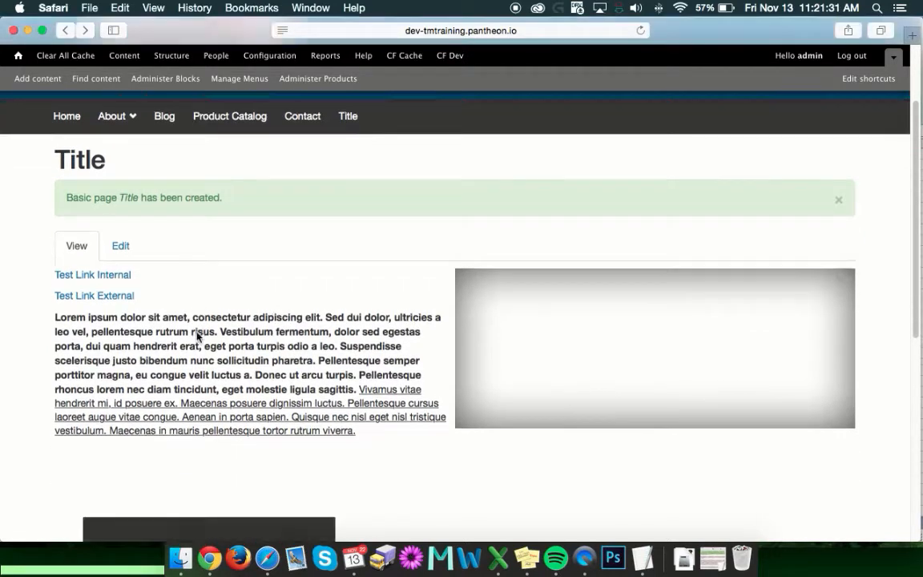
scroll(365, 357, "down", 5)
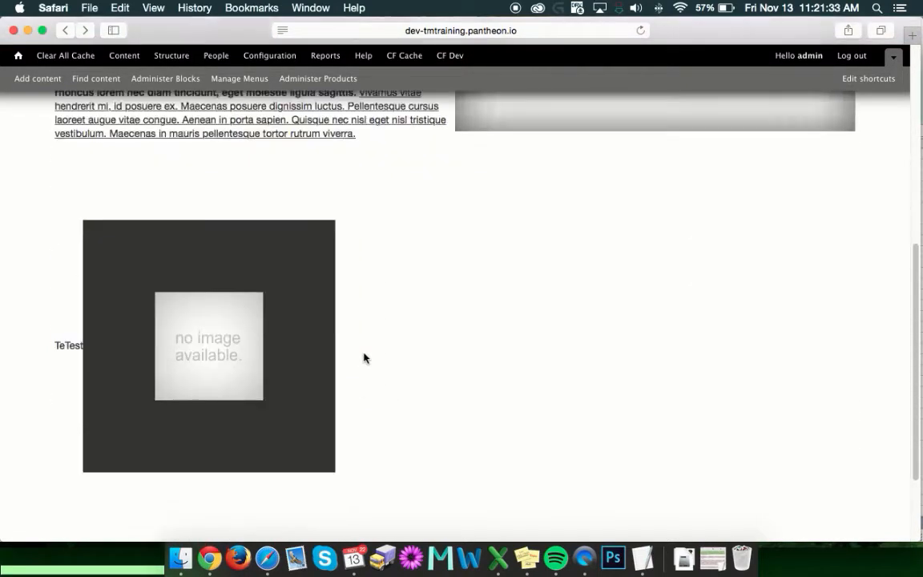
scroll(364, 356, "up", 5)
scroll(365, 354, "up", 3)
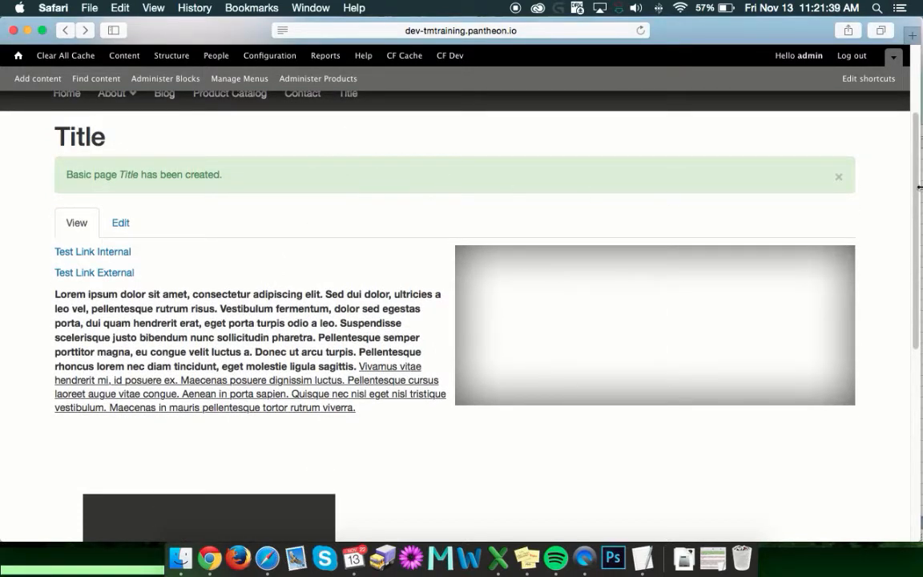
left_click(838, 177)
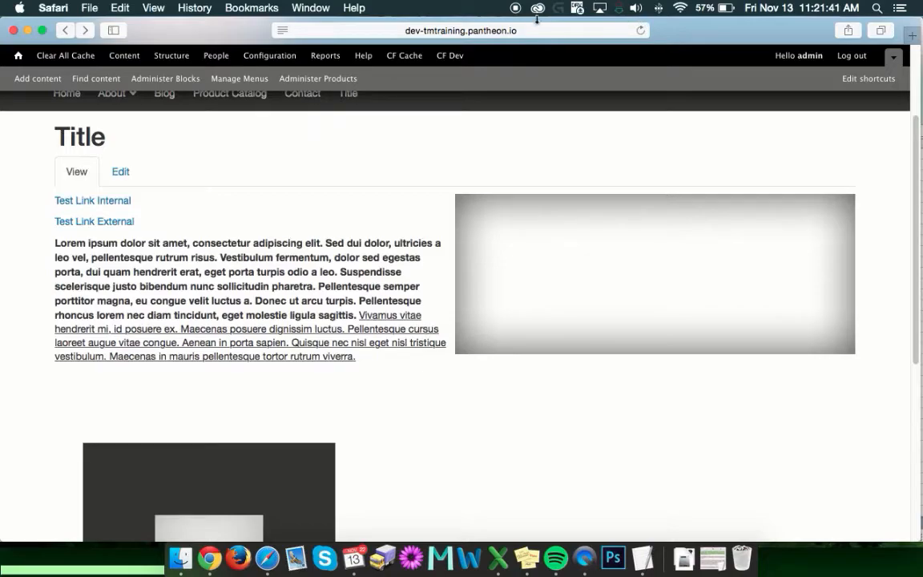